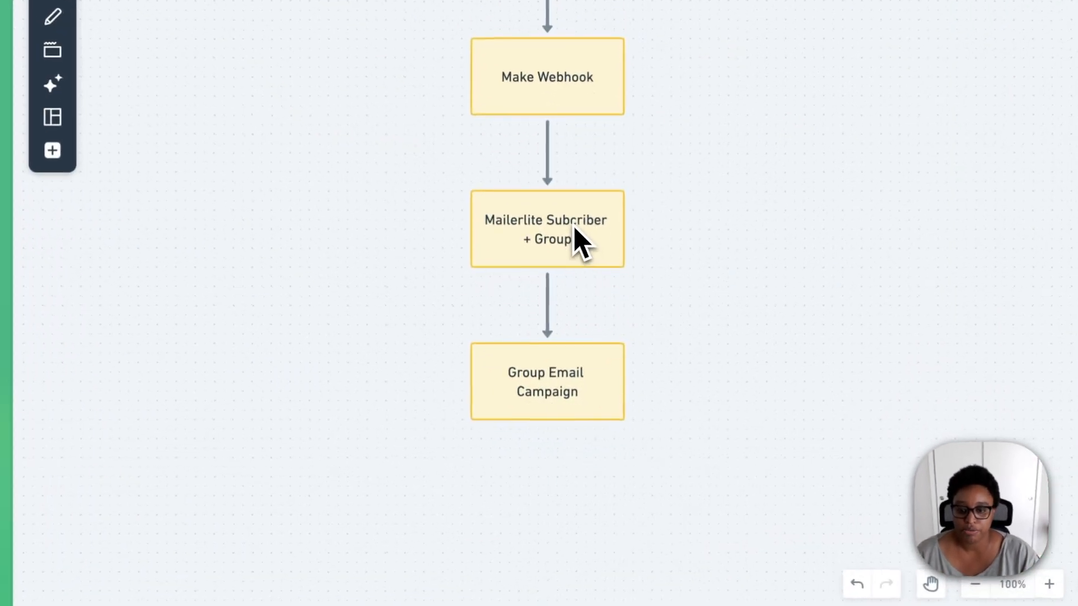
# Correct the misspelled word in the flowchart's Mailerlite box to "Subscriber".
pyautogui.click(605, 352)
pyautogui.click(571, 220)
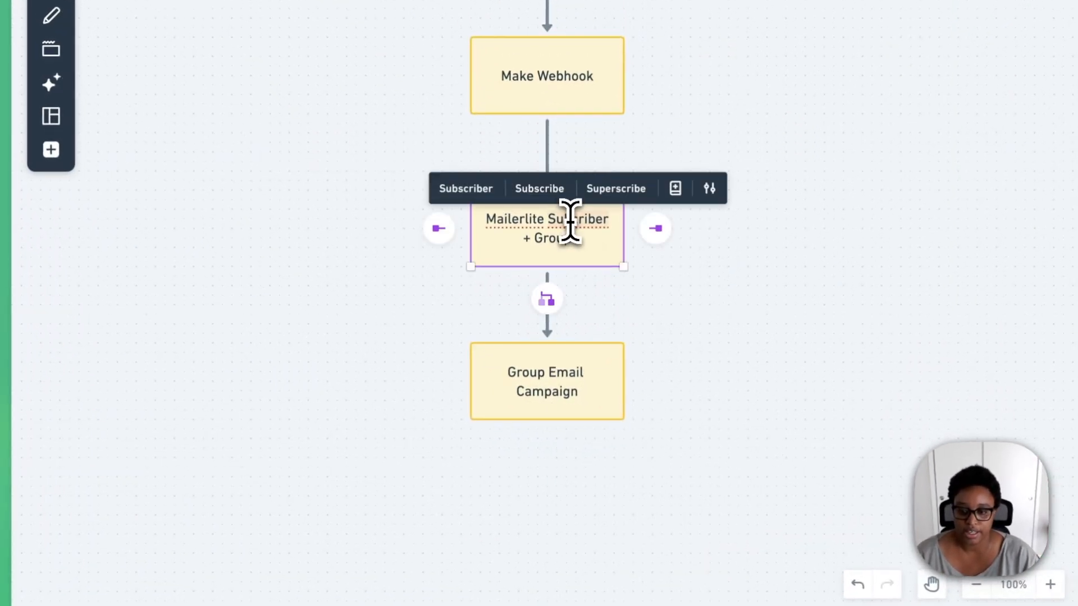
pyautogui.write('s')
pyautogui.click(690, 264)
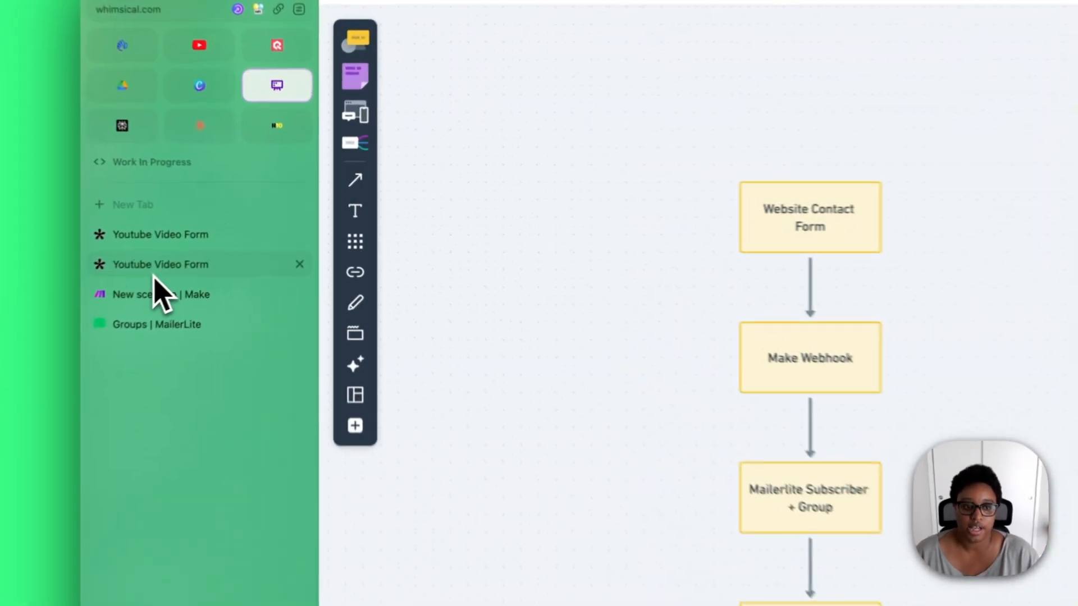
# Review the published Youtube Video Form and the Youtube Video subscriber group in MailerLite.
pyautogui.click(233, 230)
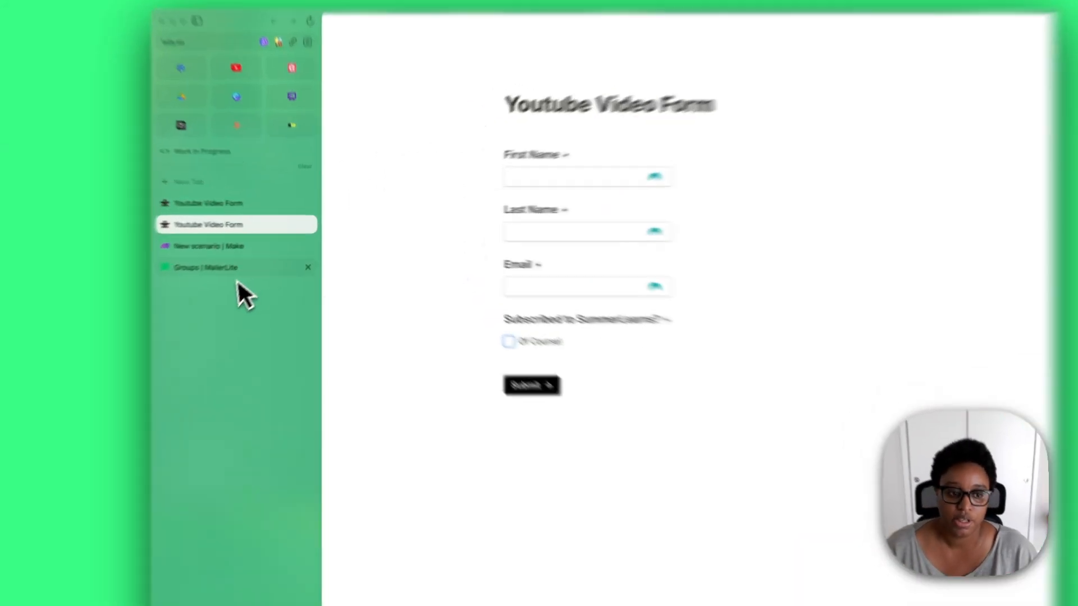
pyautogui.click(247, 256)
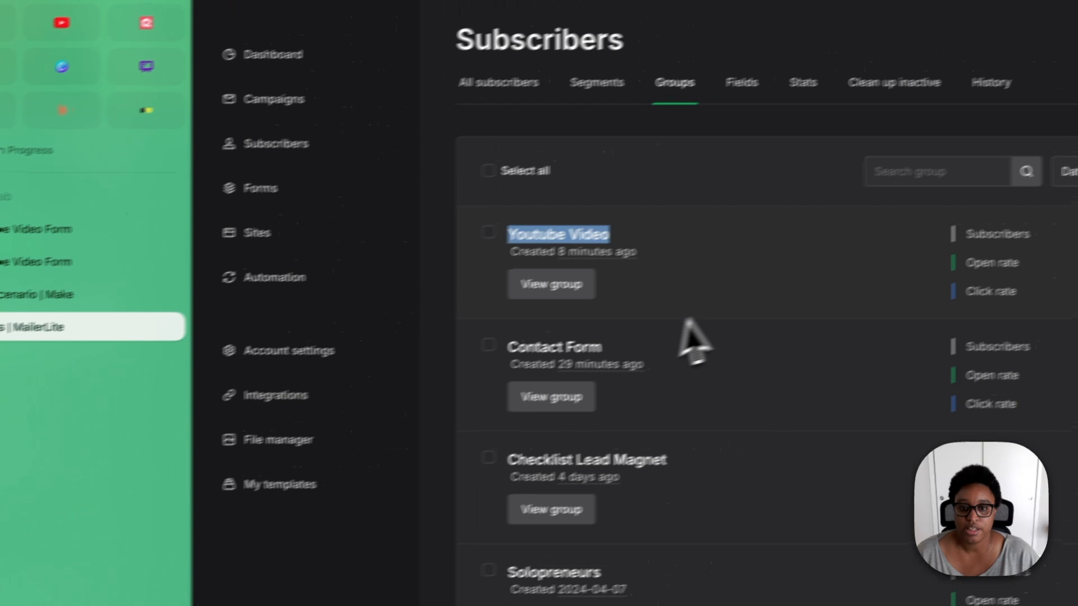
pyautogui.click(873, 252)
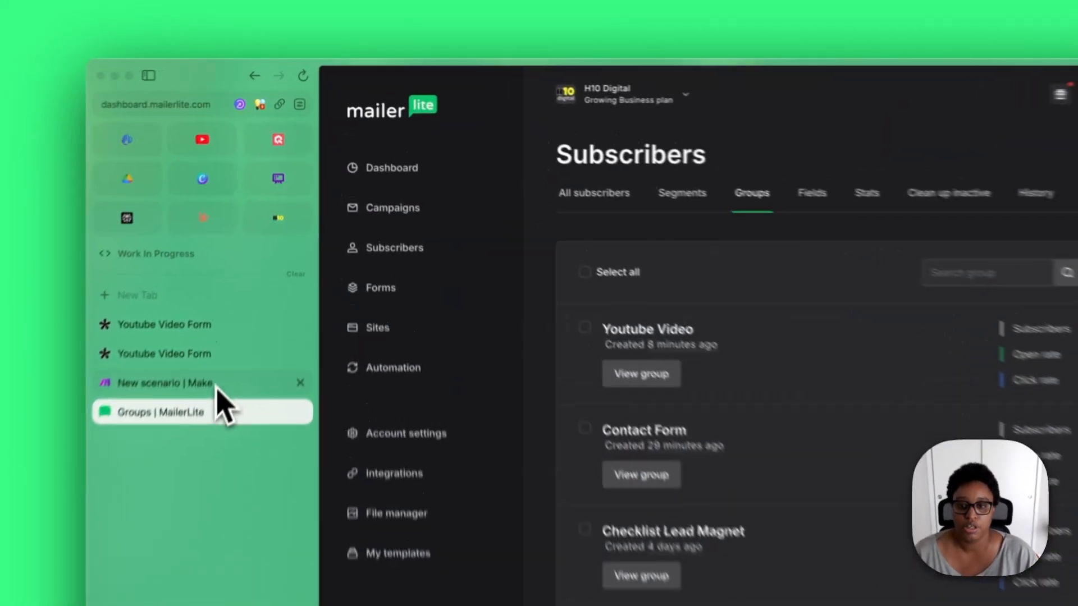
pyautogui.click(216, 386)
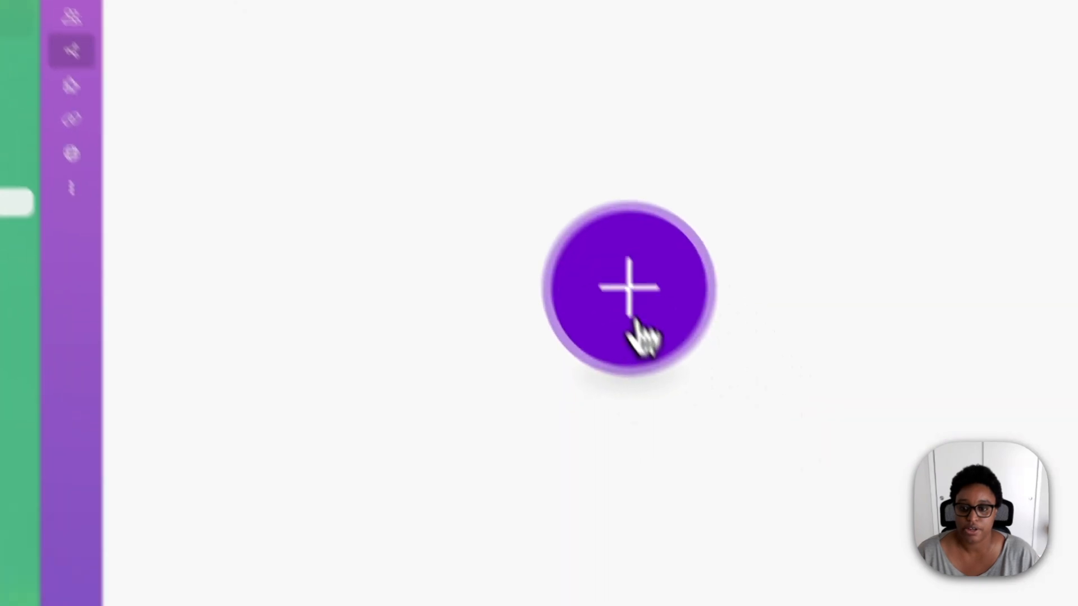
pyautogui.click(921, 530)
pyautogui.write('tal')
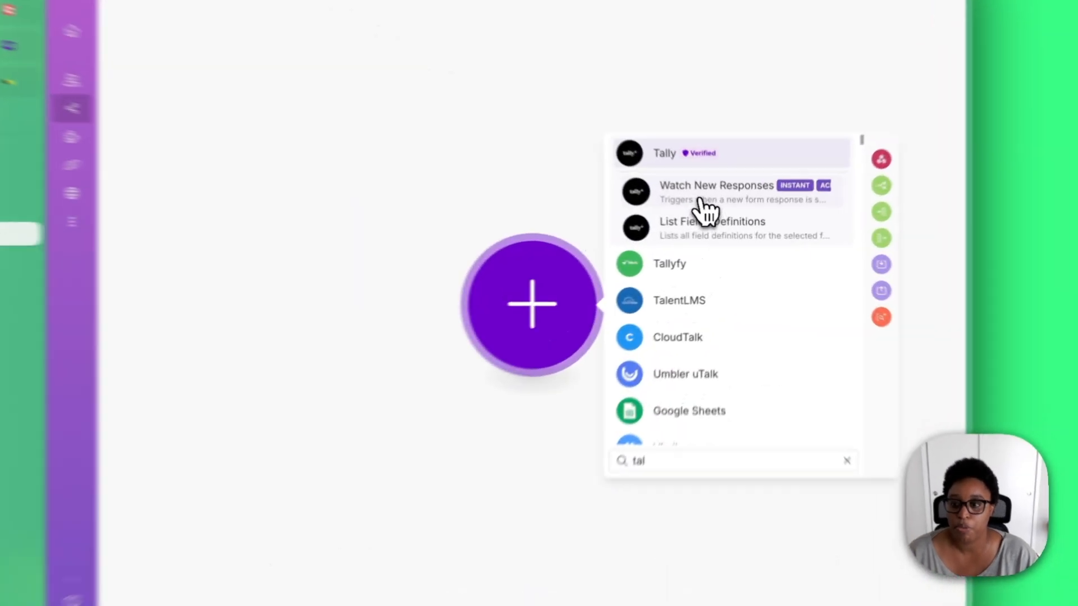
pyautogui.click(721, 219)
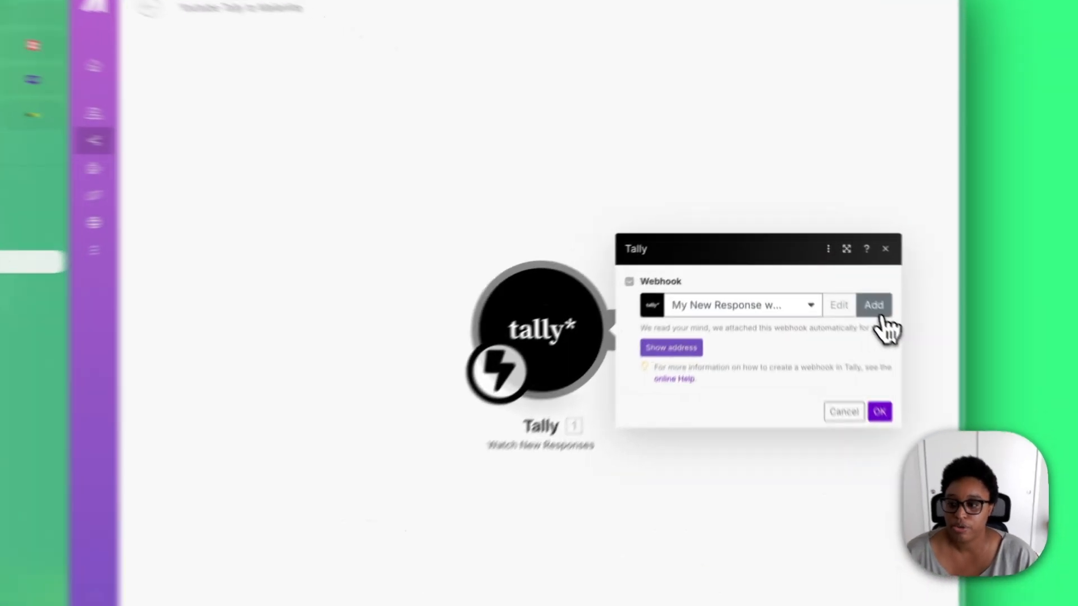
# Add a new webhook for the Tally trigger and name it "Youtube Tally Webhook".
pyautogui.click(827, 266)
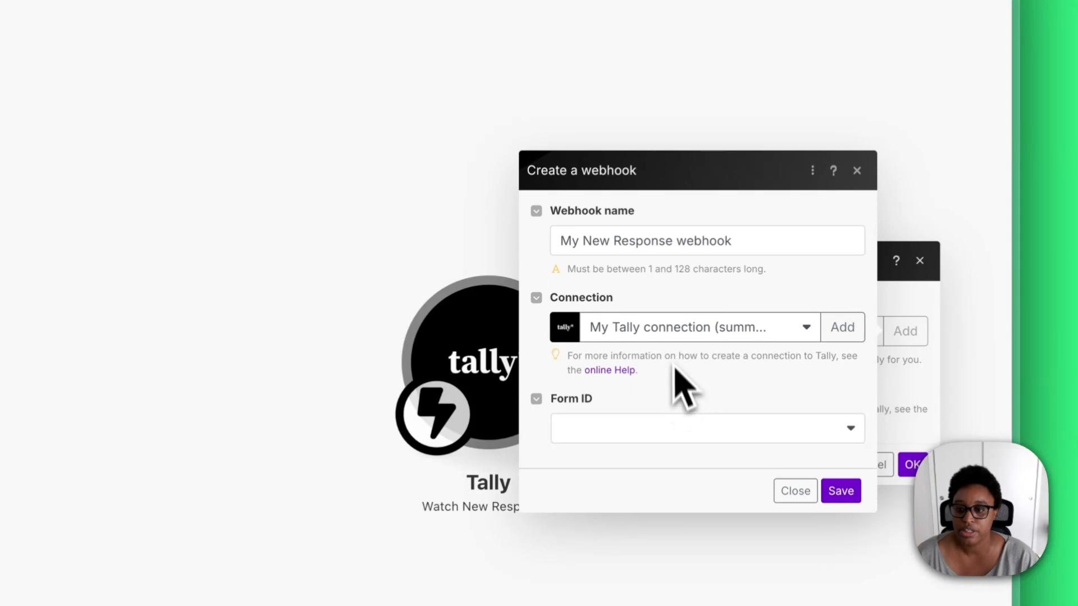
pyautogui.moveTo(756, 248); pyautogui.dragTo(539, 247)
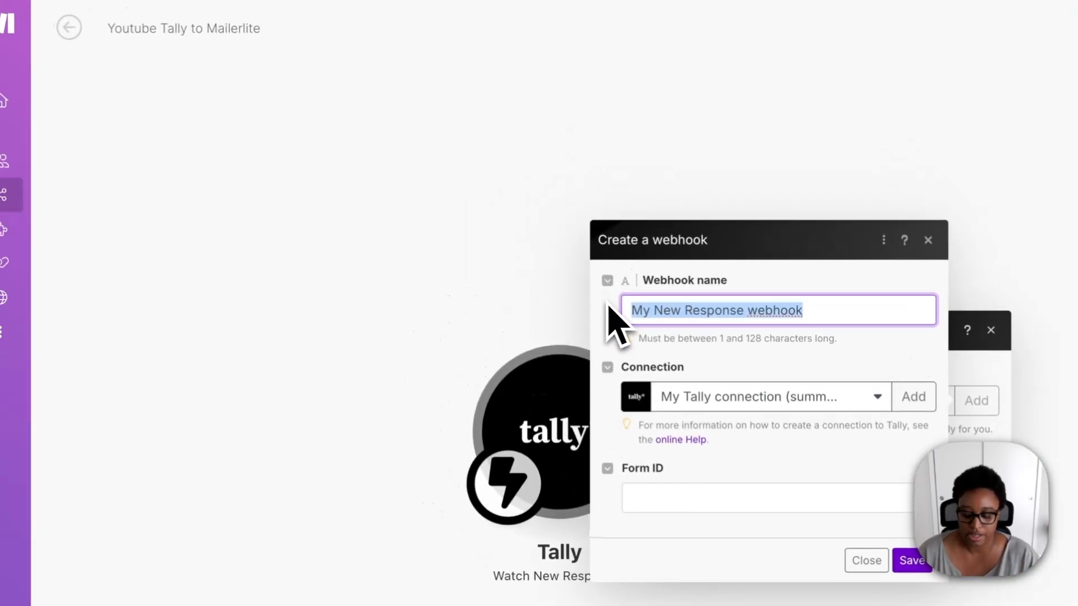
pyautogui.write('You')
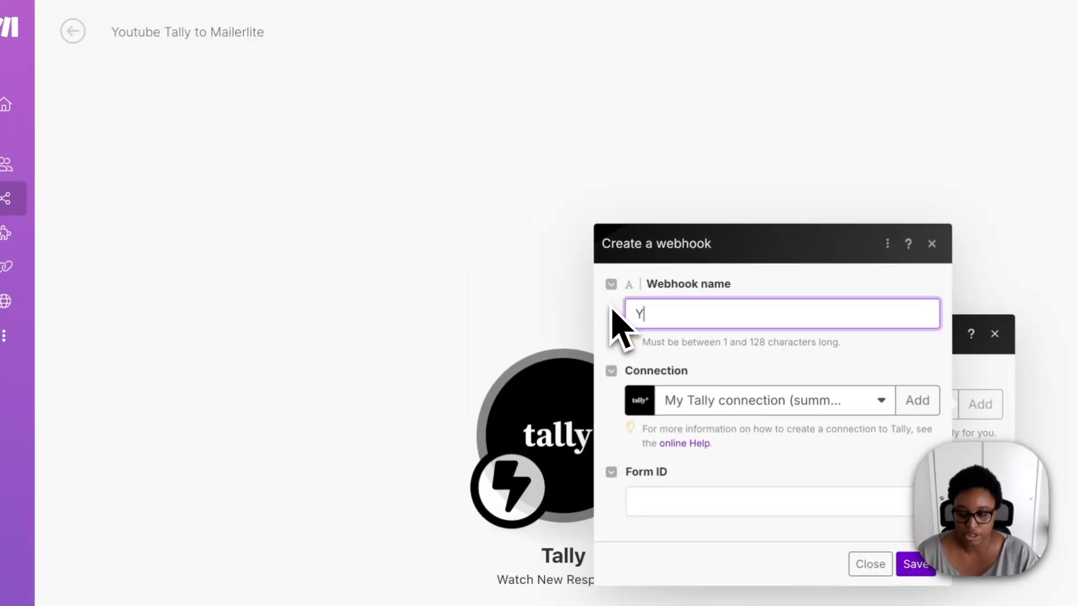
pyautogui.write('tuber')
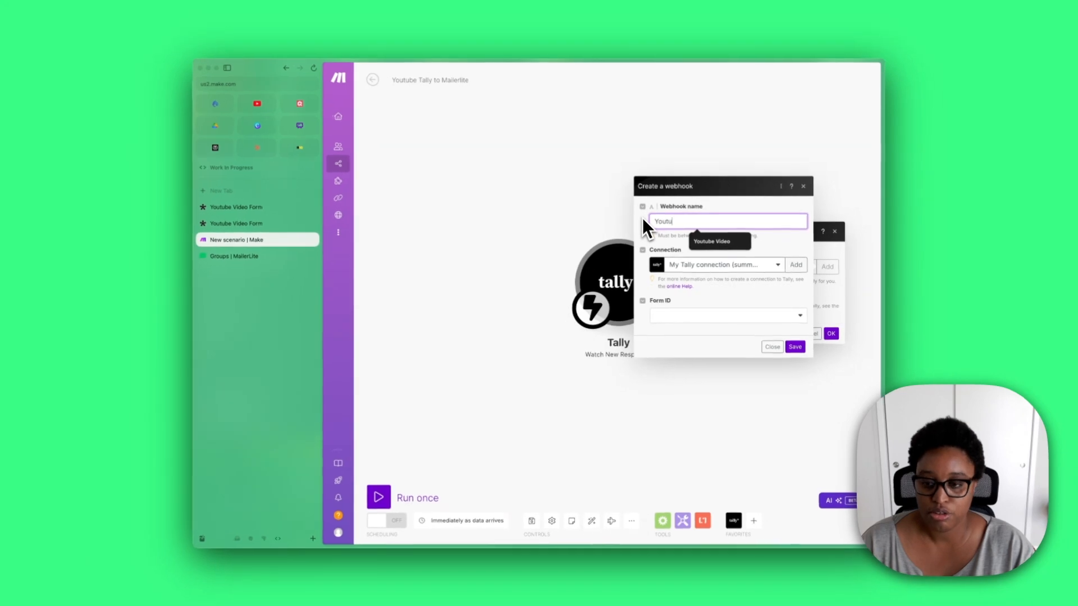
pyautogui.press('BackSpace')
pyautogui.write('Tall')
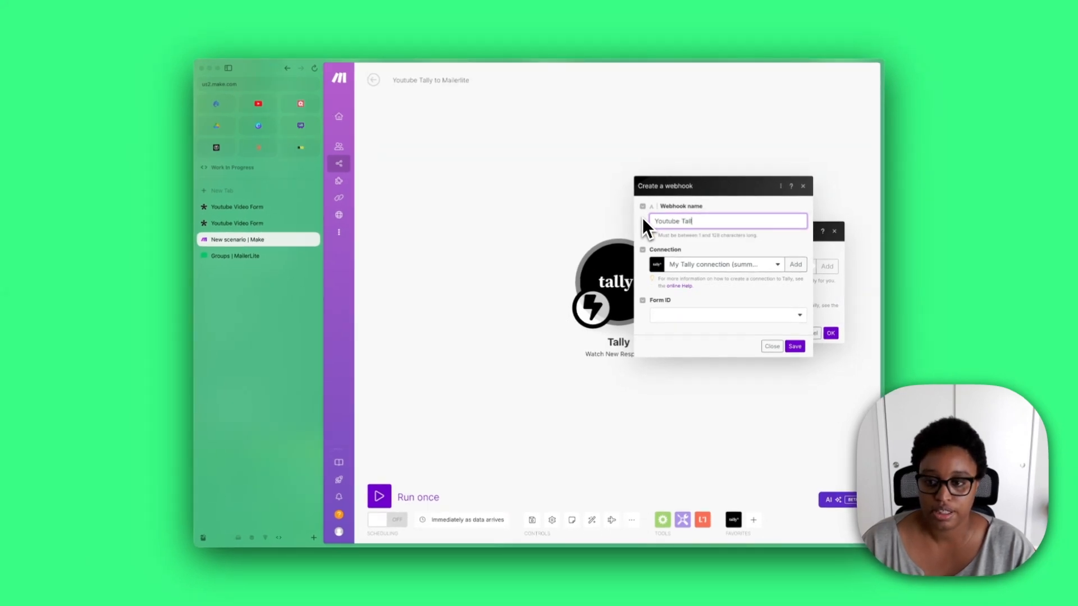
pyautogui.write('y Web')
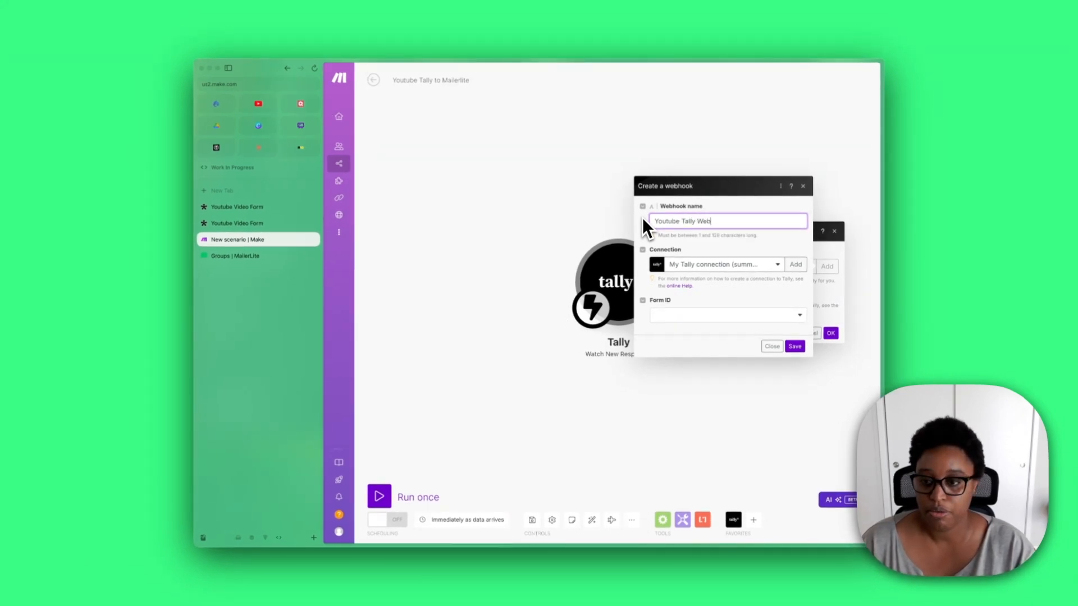
pyautogui.write('hook')
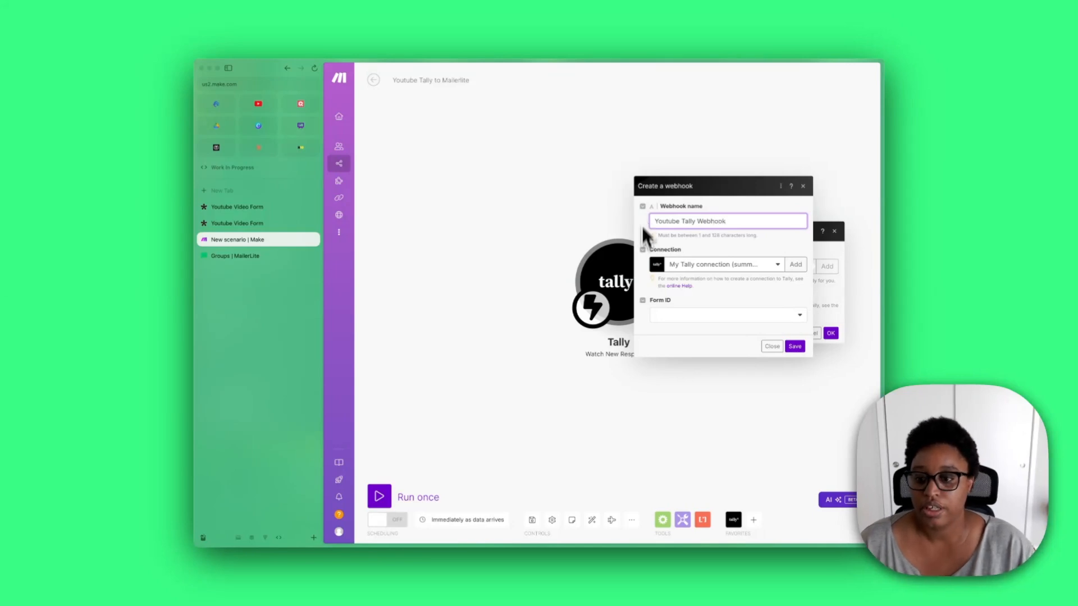
# Assign the Youtube Video Form to the webhook, save it and confirm the Tally module settings.
pyautogui.click(677, 316)
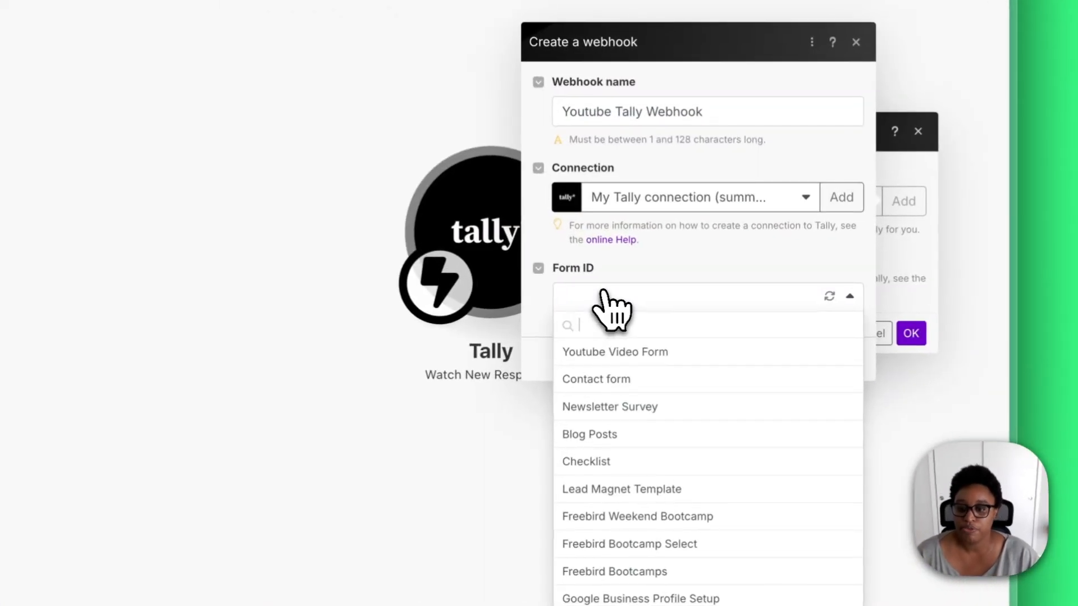
pyautogui.click(611, 356)
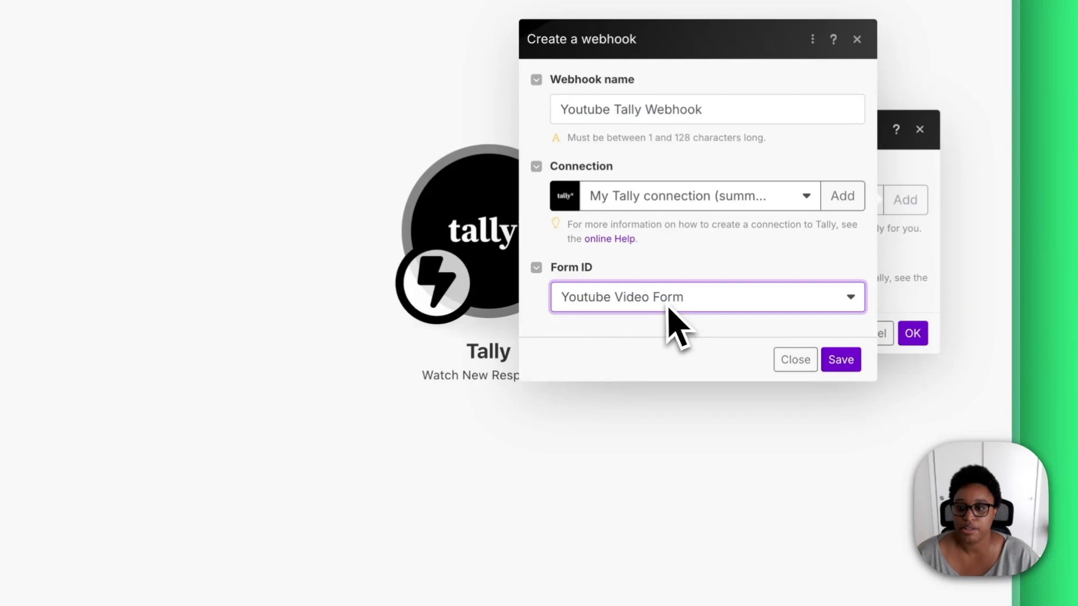
pyautogui.click(841, 360)
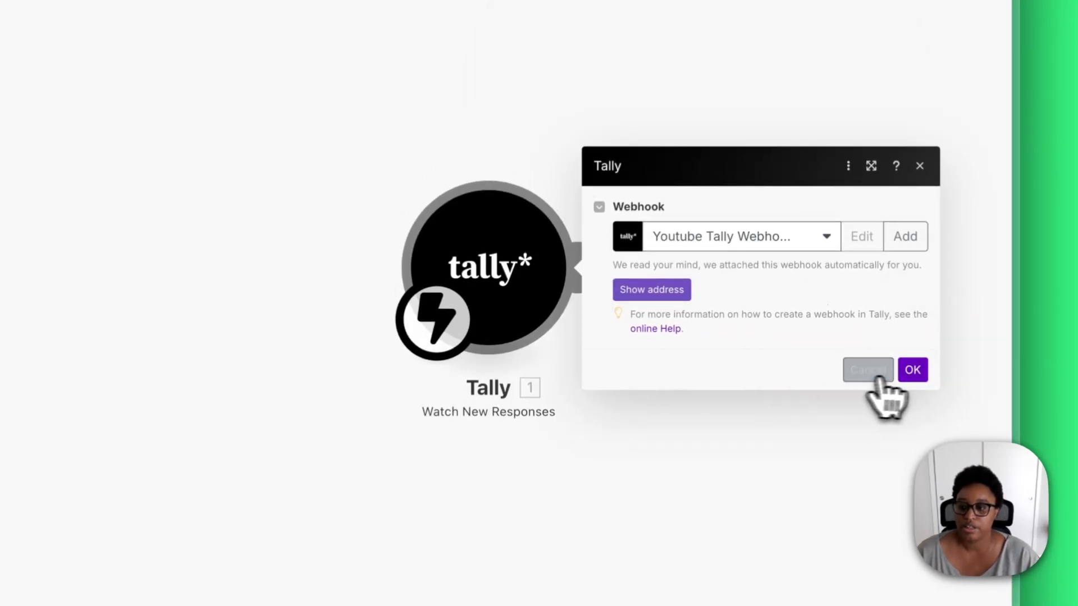
pyautogui.click(913, 370)
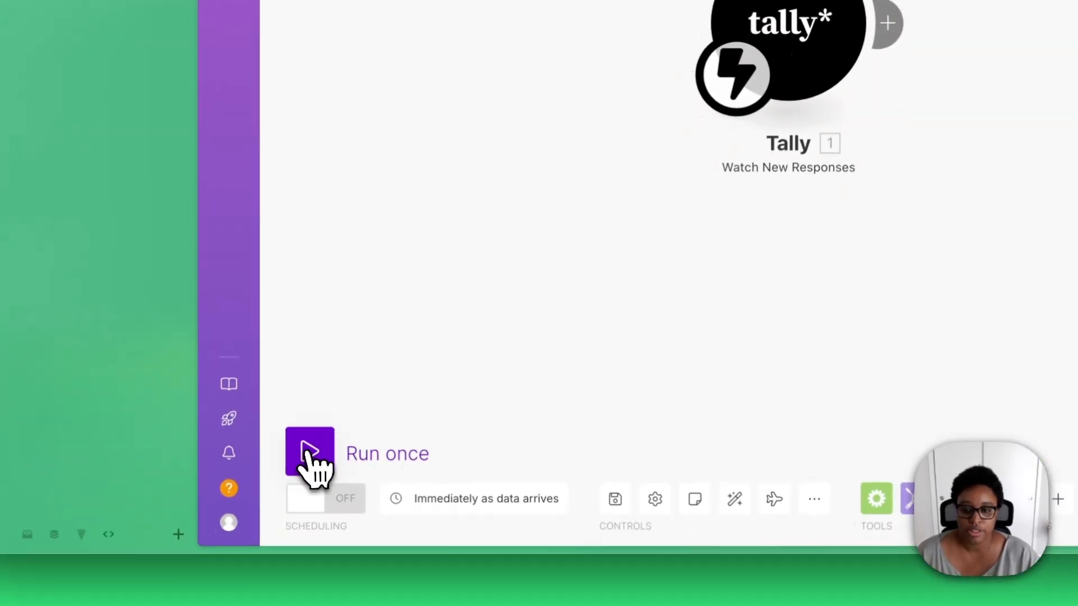
# Run the scenario once and switch to the published Youtube Video Form.
pyautogui.click(310, 452)
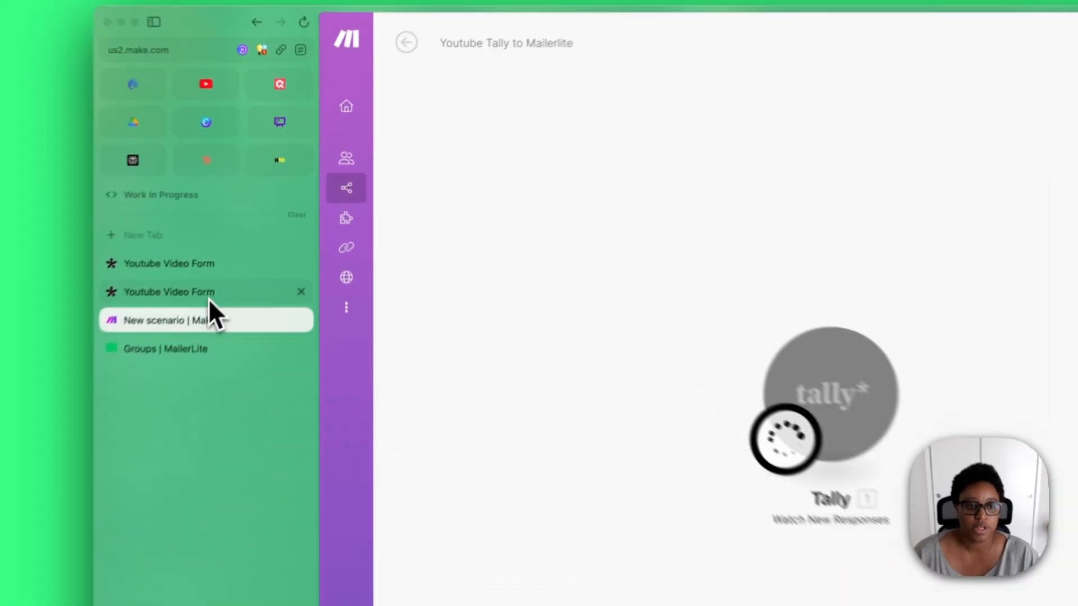
pyautogui.click(288, 225)
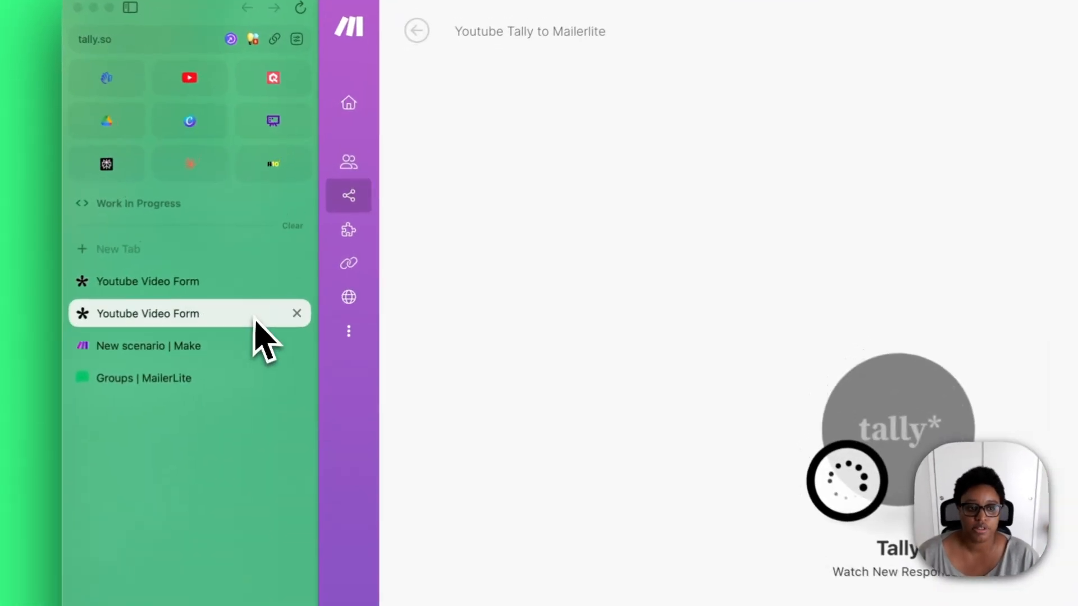
pyautogui.doubleClick(184, 315)
# Fill in the form's name and e-mail fields, tick "Of Course!", submit the response and dismiss the save-personal-info prompt.
pyautogui.click(615, 242)
pyautogui.click(726, 279)
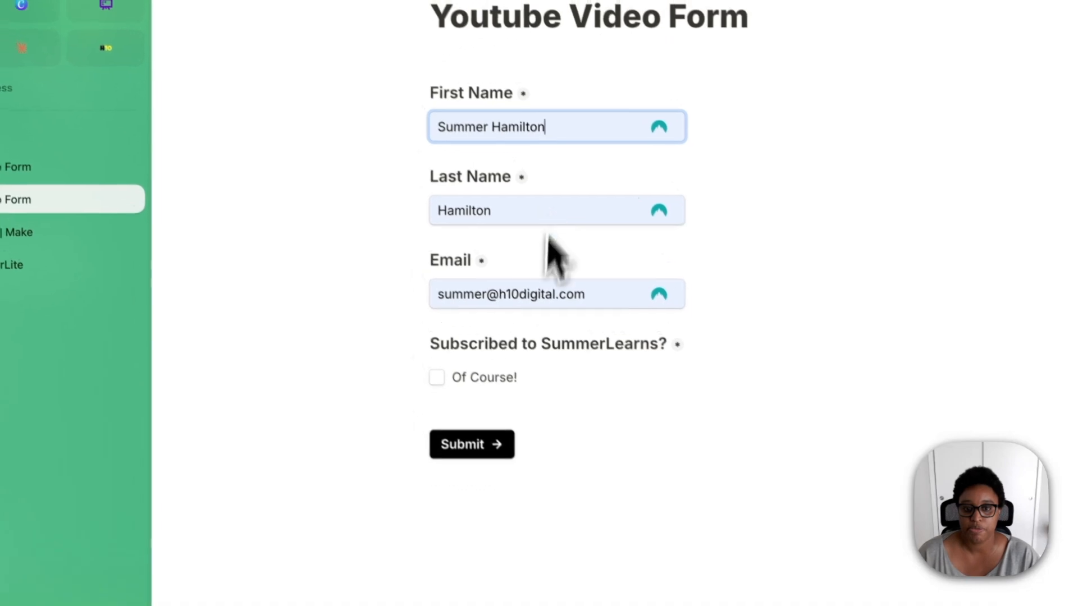
pyautogui.click(441, 378)
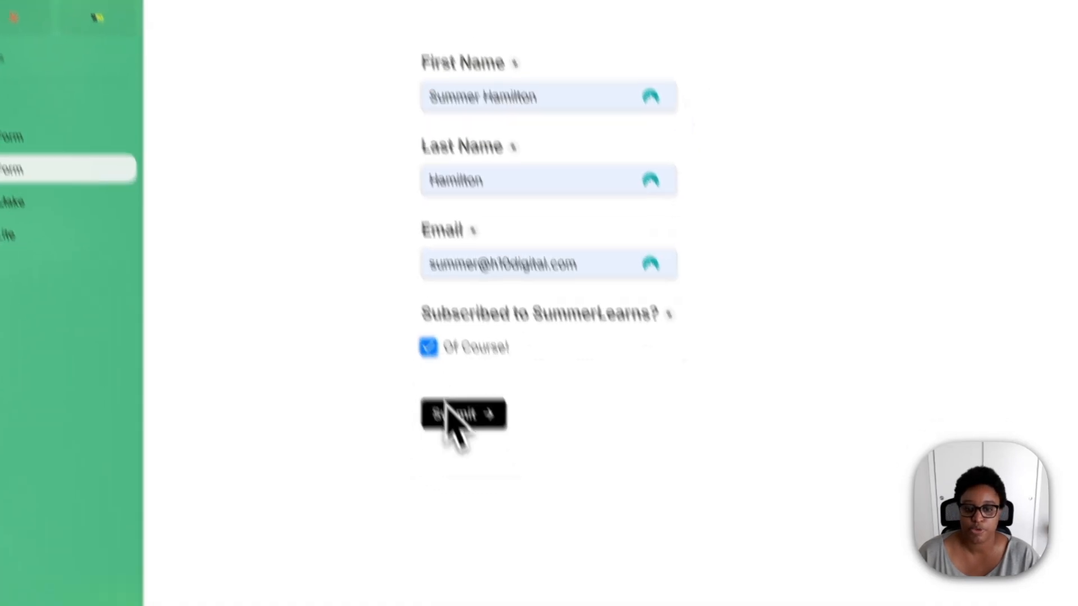
pyautogui.click(466, 416)
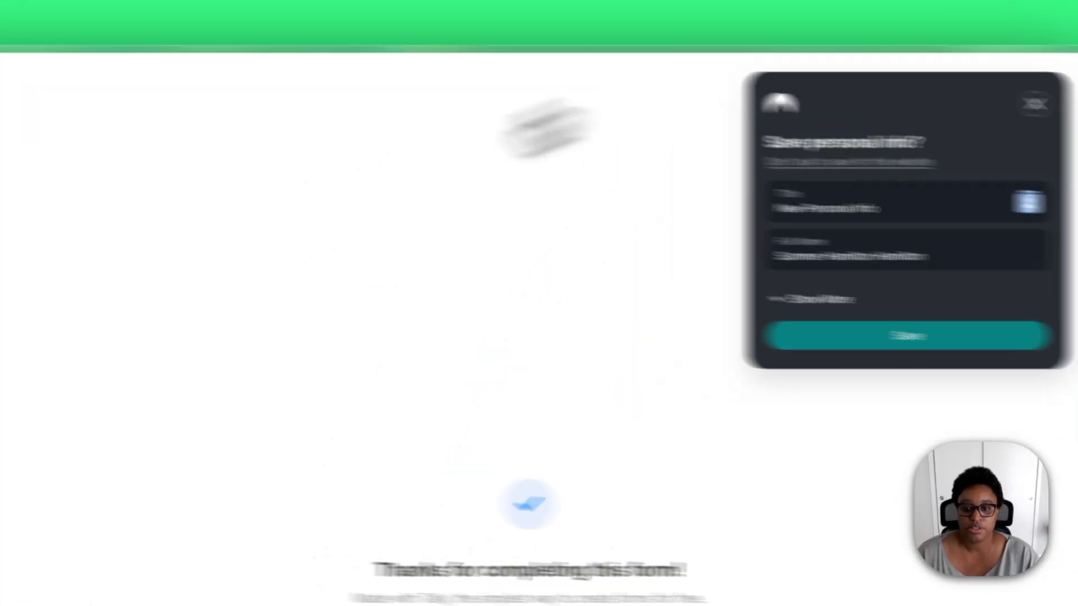
pyautogui.click(1035, 104)
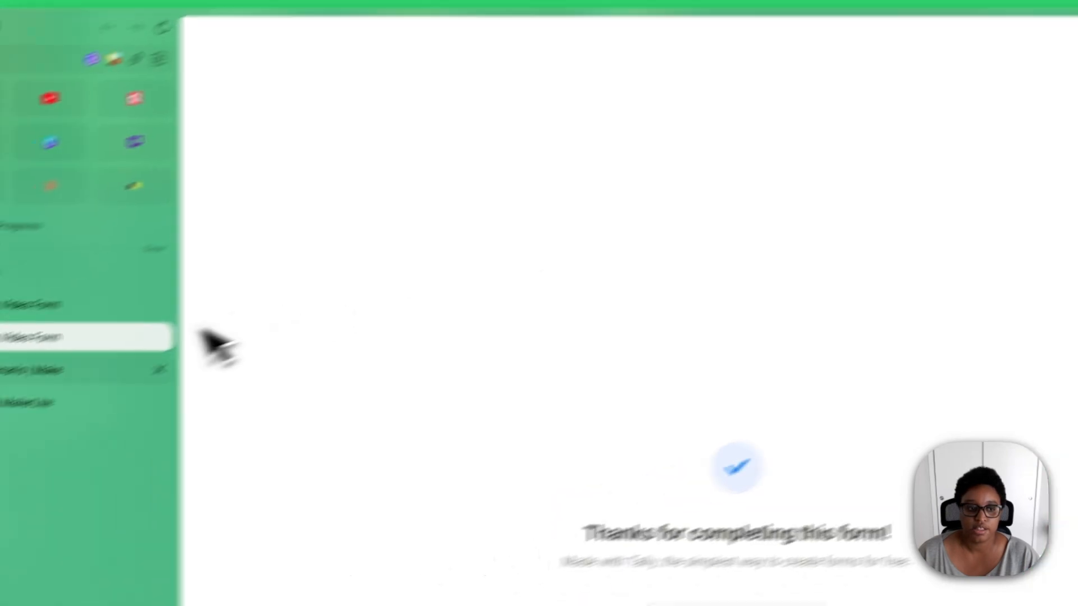
# Return to the Make scenario and examine the submitted form fields in the Tally module's output bundle.
pyautogui.click(35, 407)
pyautogui.click(48, 373)
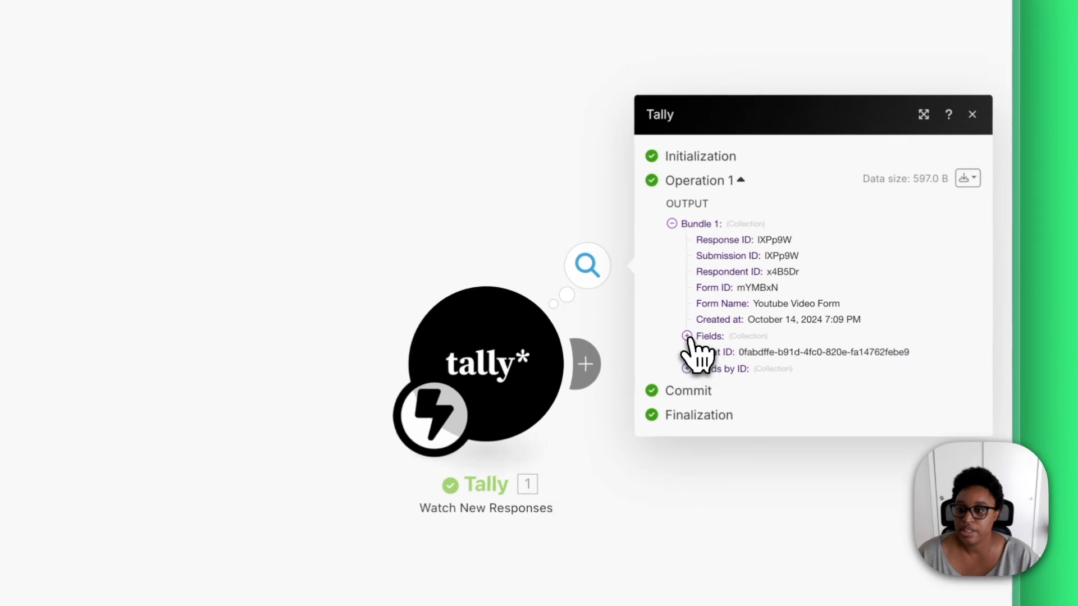
pyautogui.click(686, 336)
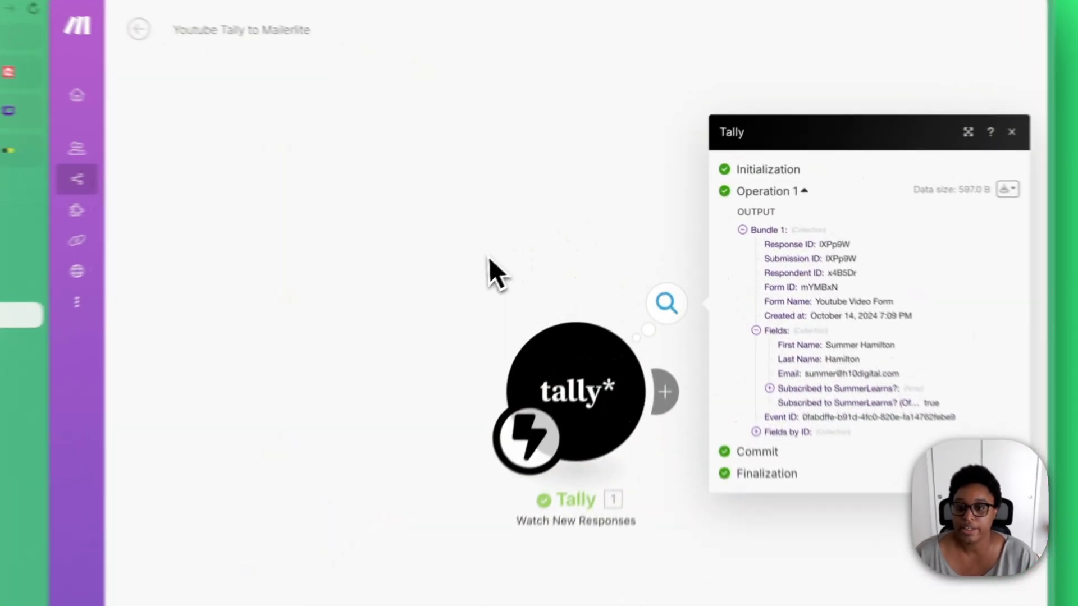
pyautogui.click(568, 210)
# Add MailerLite's Create / Update a Subscriber module after the Tally trigger.
pyautogui.click(652, 293)
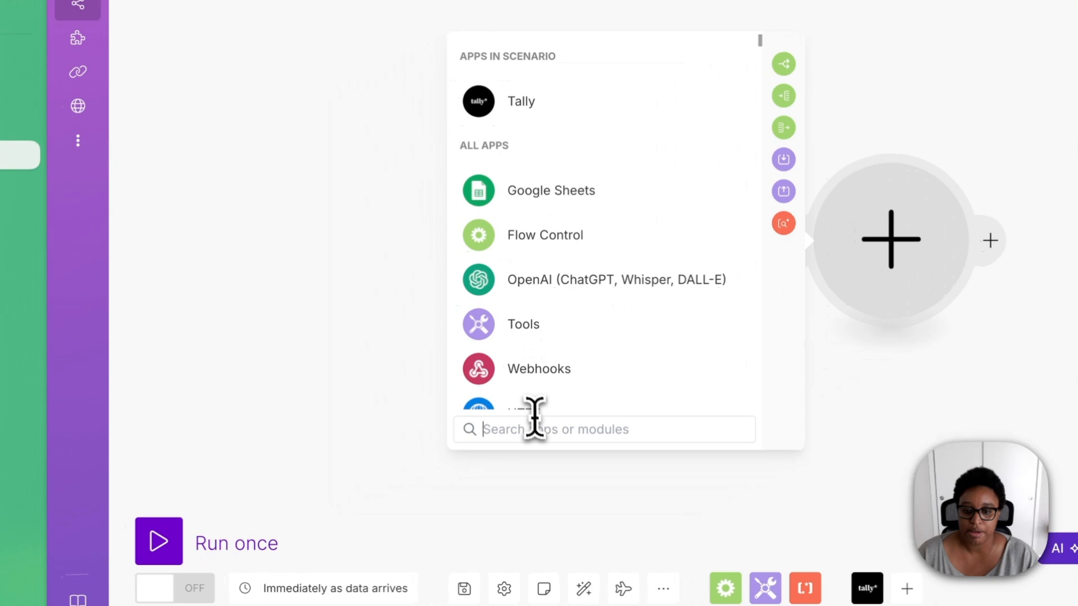
pyautogui.write('mail')
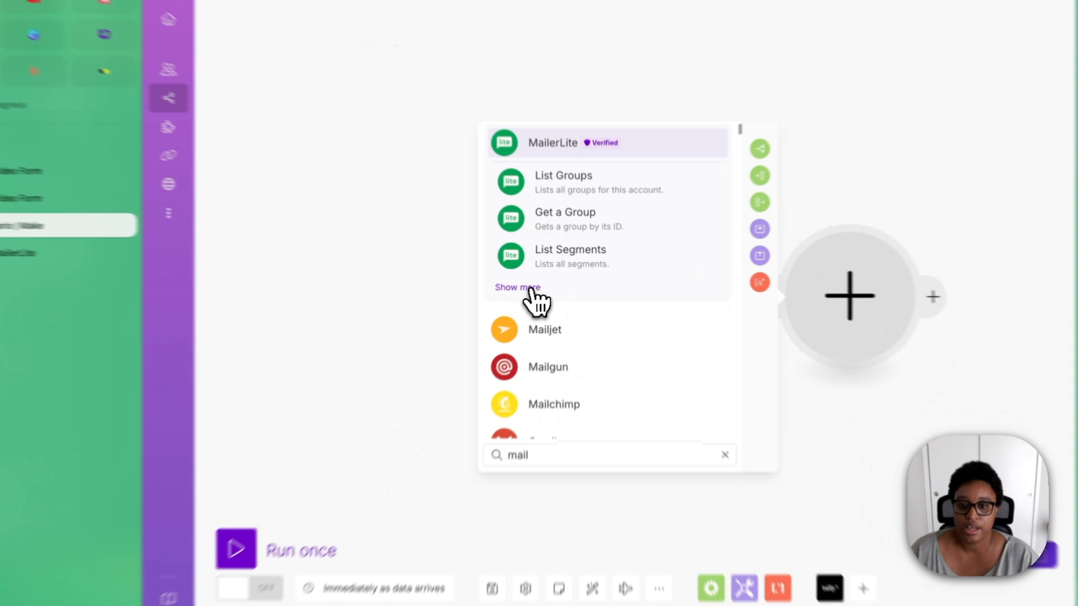
pyautogui.click(555, 278)
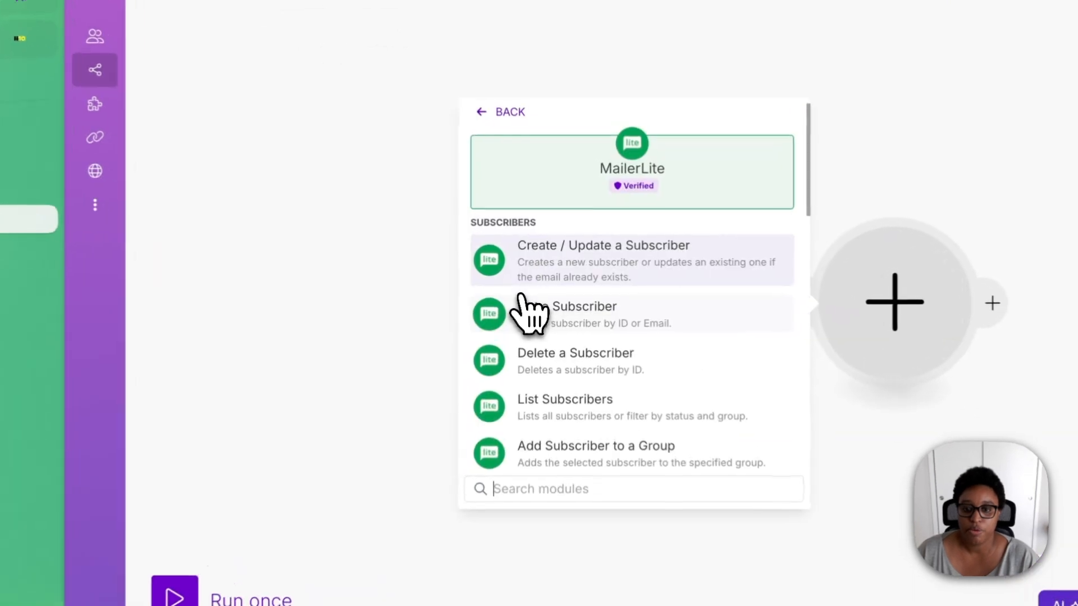
pyautogui.scroll(-1, 626, 332)
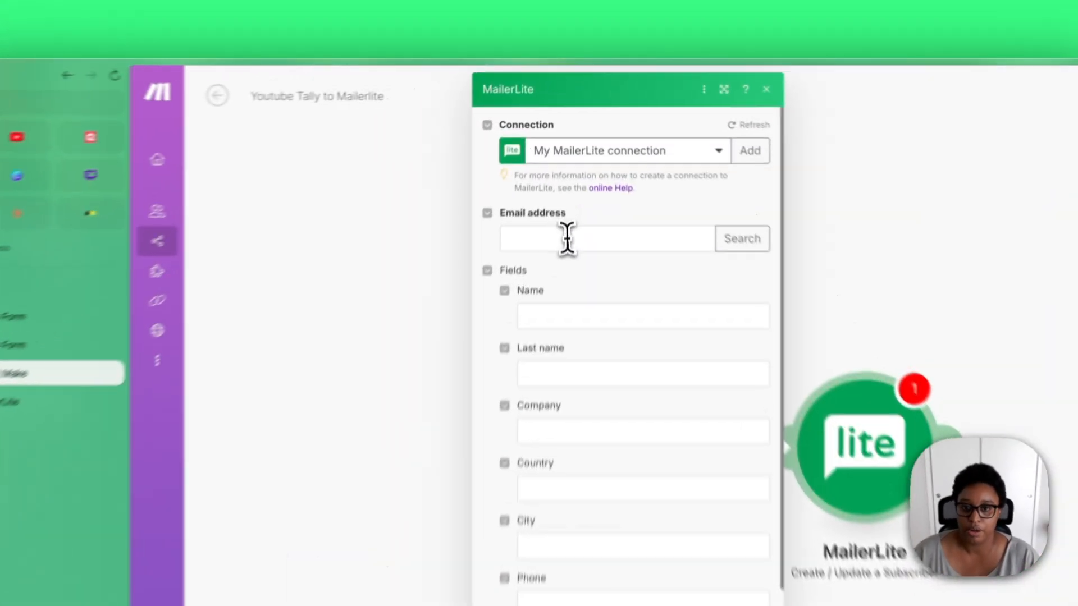
# Map the MailerLite Email address to Tally's Email field and Name to Tally's First Name field.
pyautogui.click(572, 162)
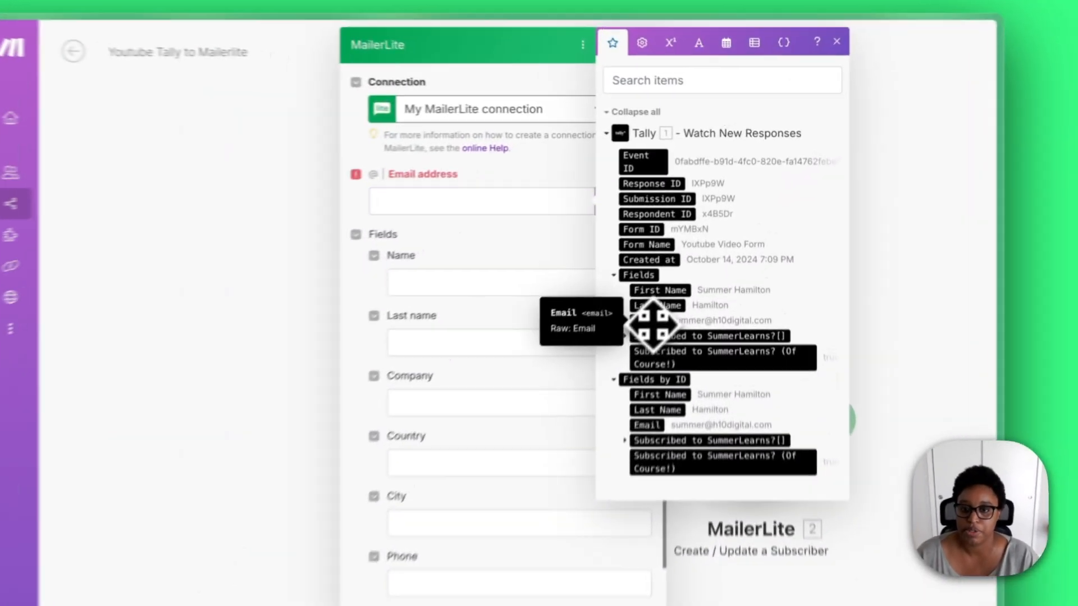
pyautogui.click(696, 228)
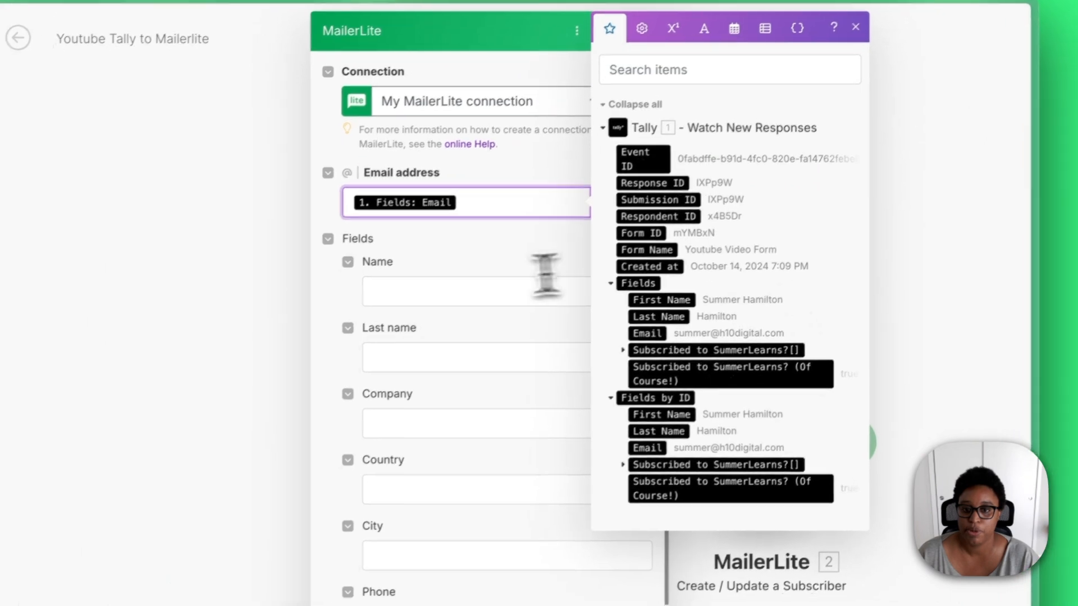
pyautogui.click(481, 292)
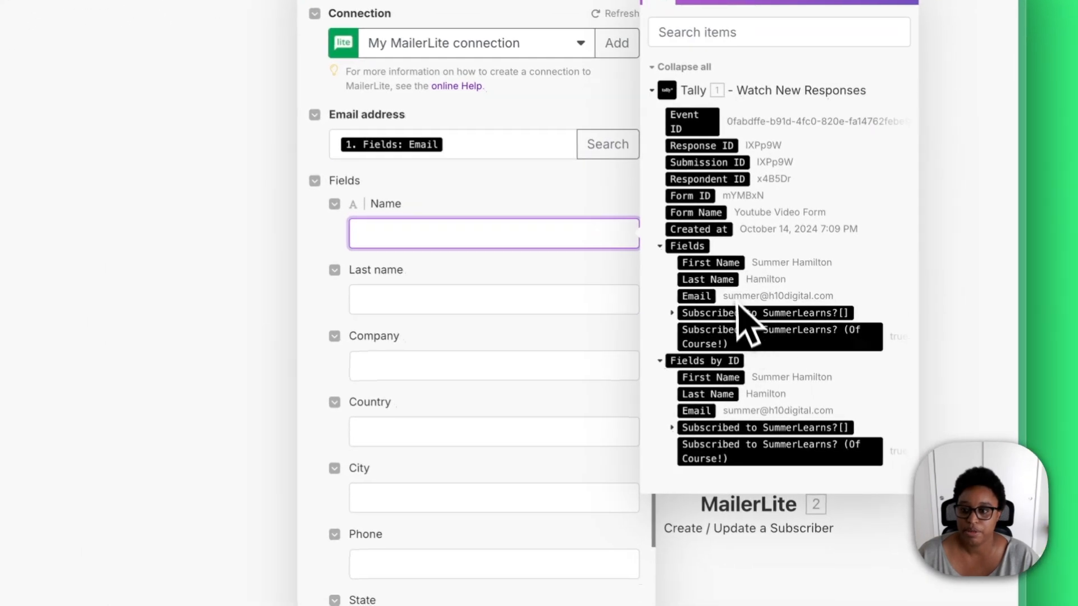
pyautogui.click(747, 286)
# Map the MailerLite Last name field to Tally's Last Name field.
pyautogui.scroll(-1, 503, 255)
pyautogui.click(503, 254)
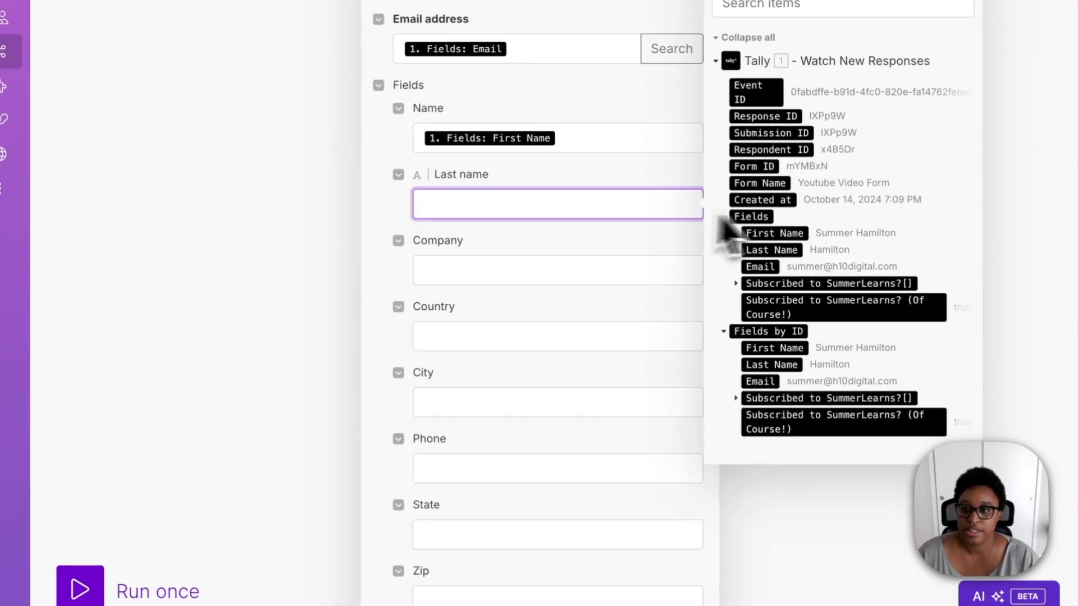
pyautogui.click(767, 281)
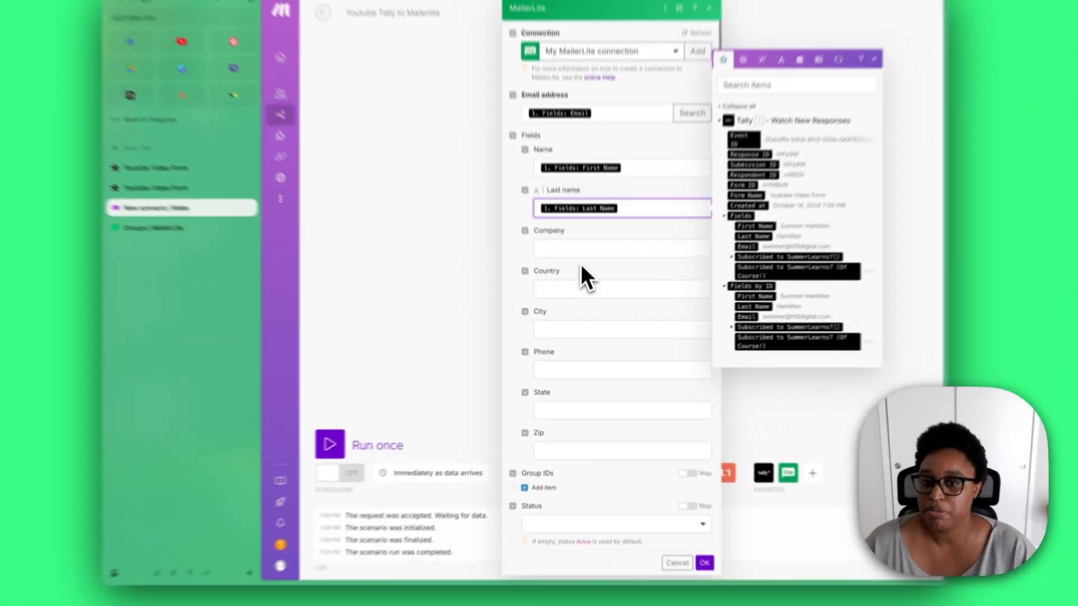
# Add a group ID entry for the Youtube Video group and set the subscriber Status to Active.
pyautogui.scroll(-6, 580, 427)
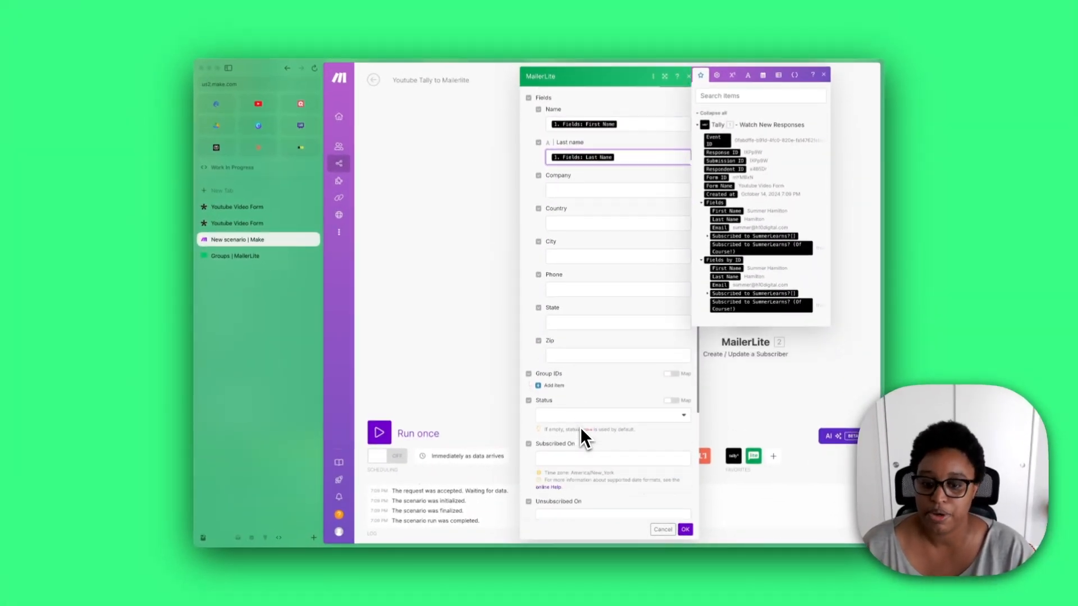
pyautogui.click(552, 275)
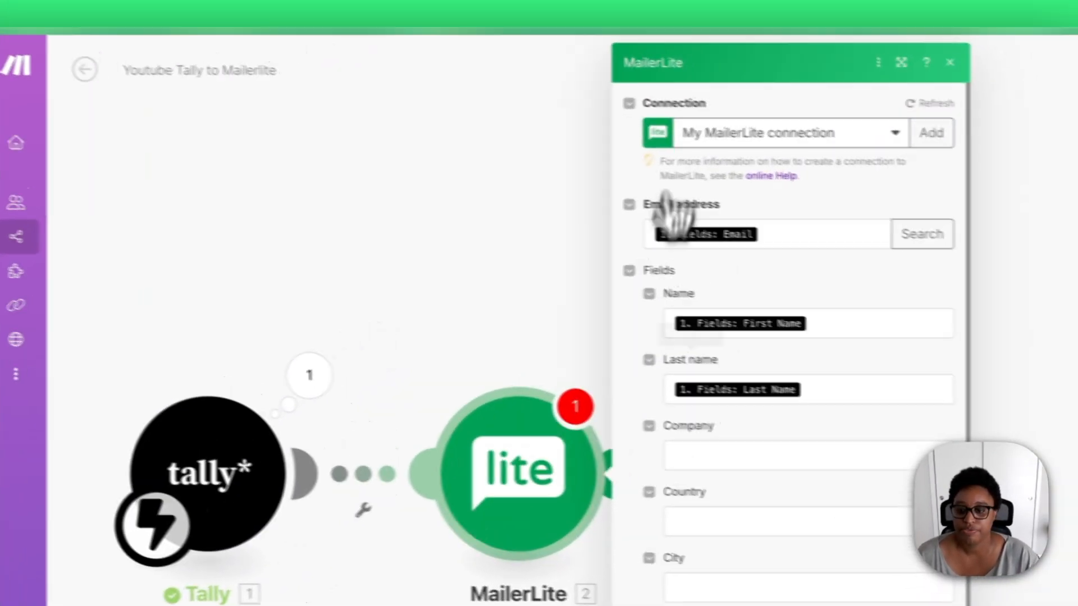
pyautogui.scroll(-10, 910, 395)
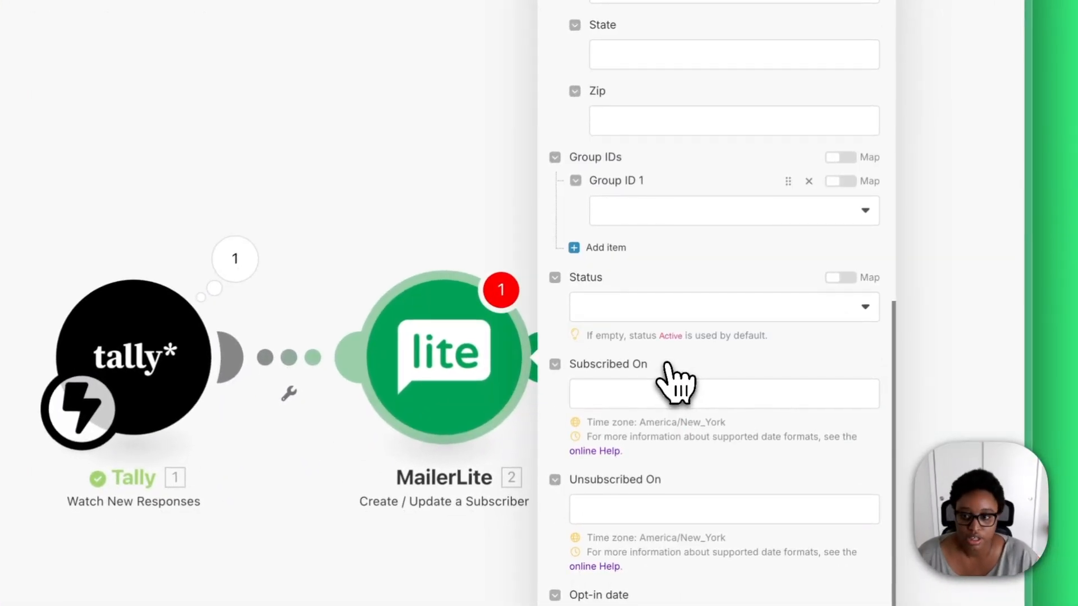
pyautogui.click(696, 212)
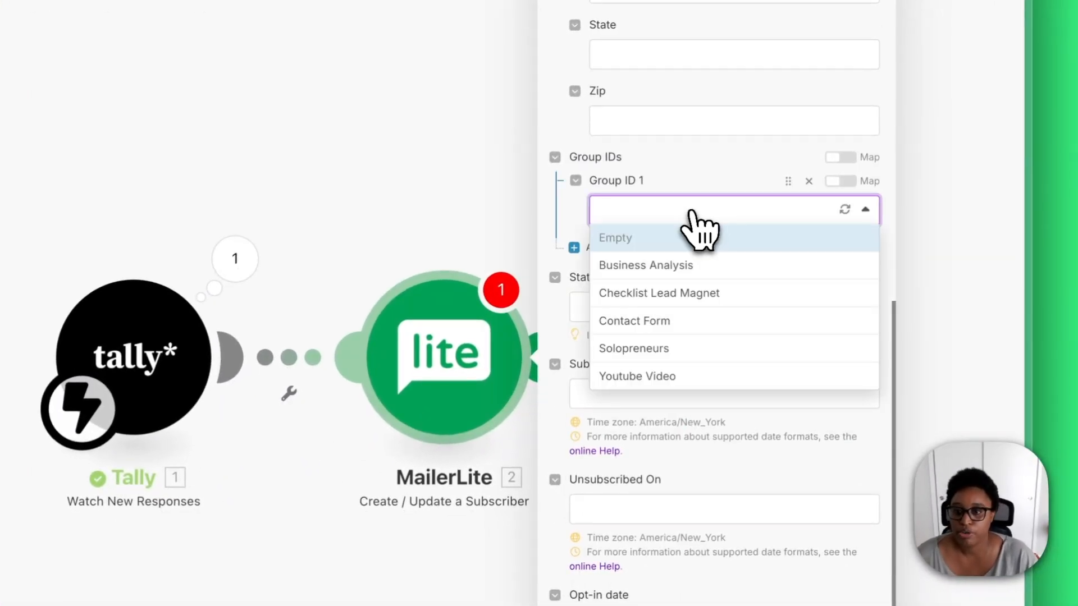
pyautogui.click(677, 377)
pyautogui.click(697, 309)
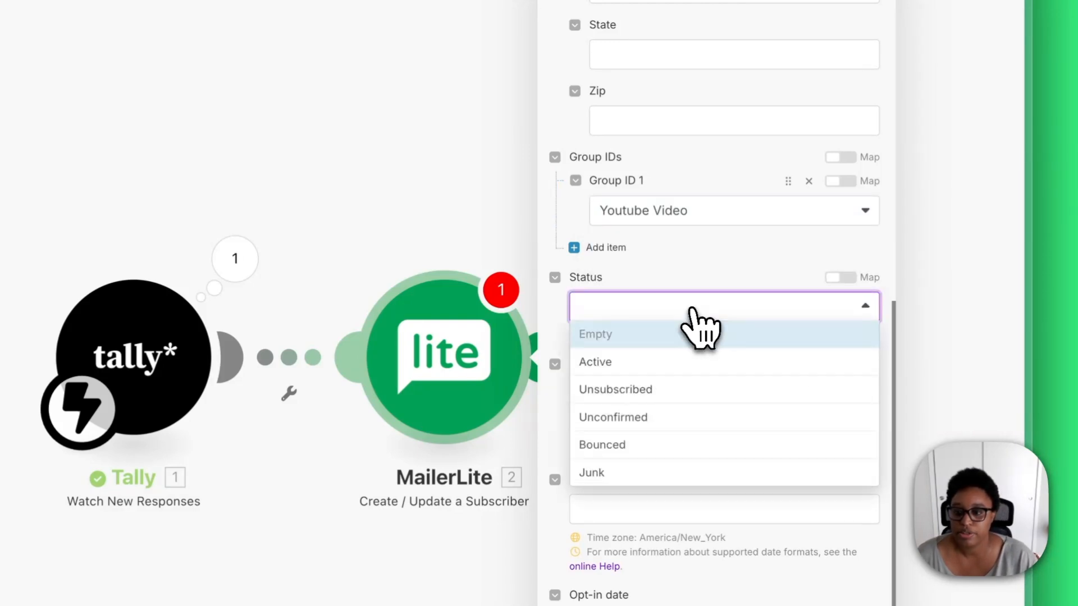
pyautogui.click(653, 362)
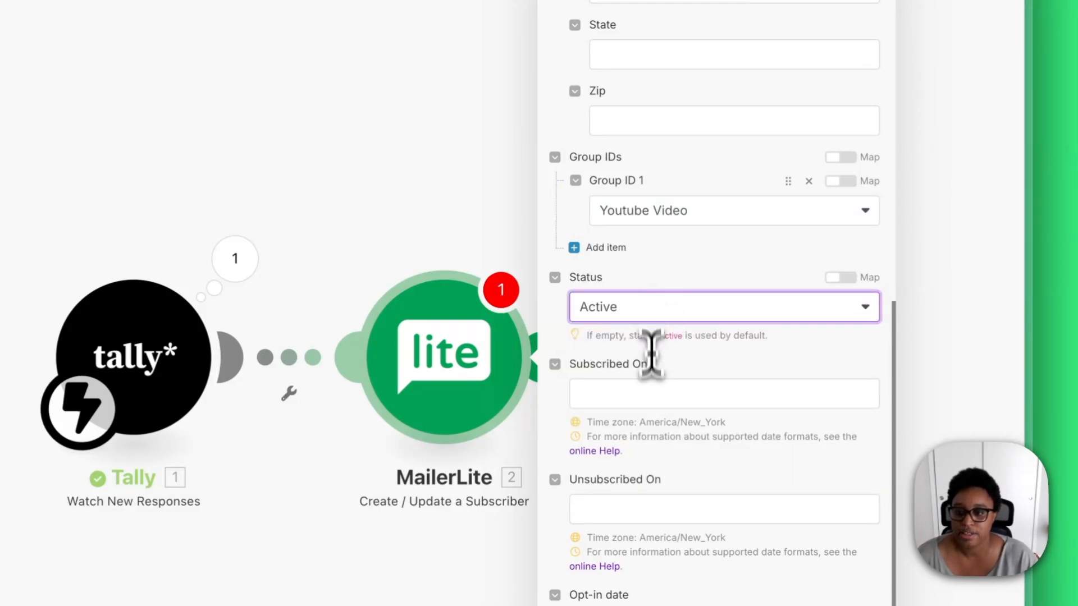
# Map Subscribed On to Tally's Created at value and save the MailerLite module settings.
pyautogui.click(649, 397)
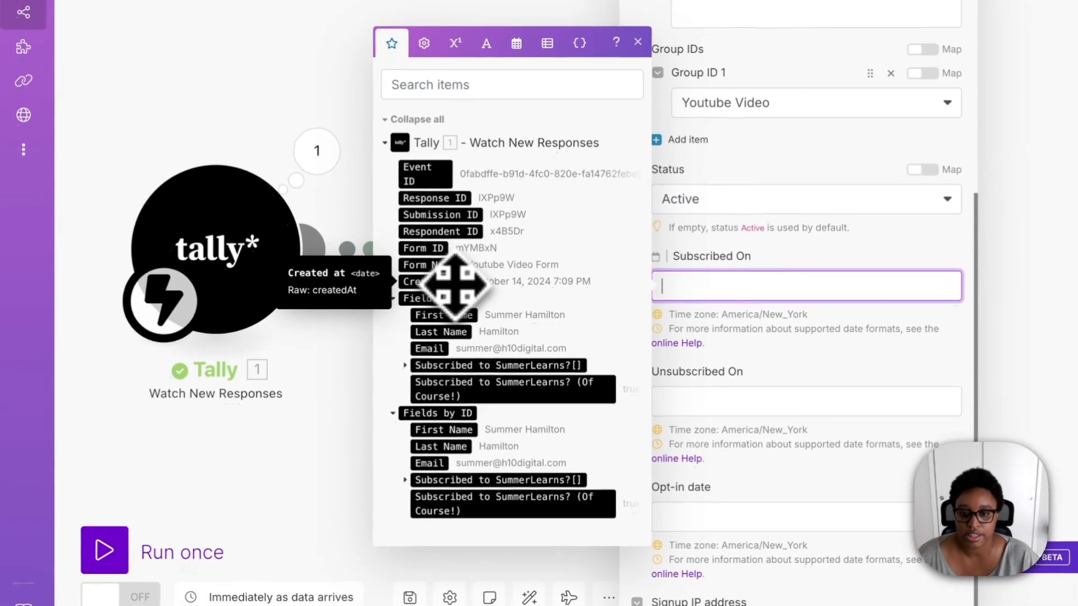
pyautogui.click(455, 285)
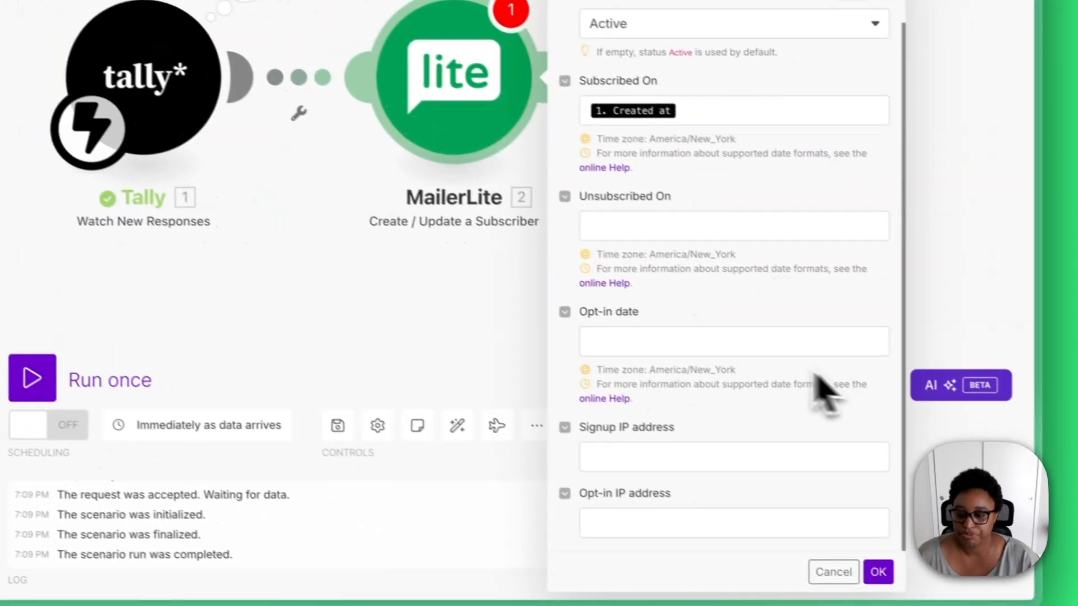
pyautogui.click(1061, 598)
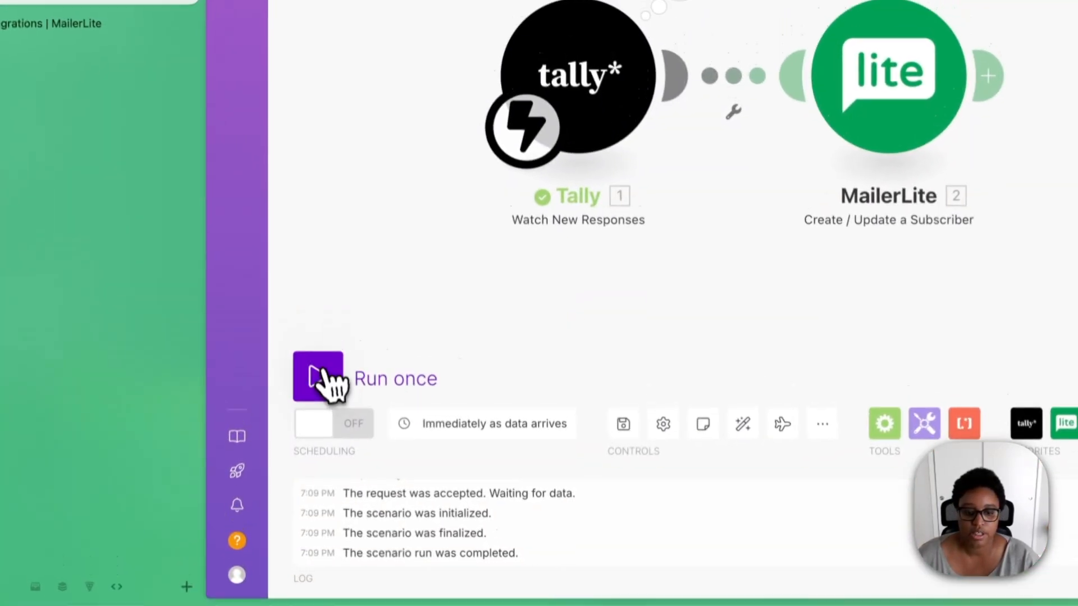
# Run the scenario once and submit a test response in the Youtube Video Form with first name, last name, e-mail and "Of Course!" ticked.
pyautogui.click(360, 352)
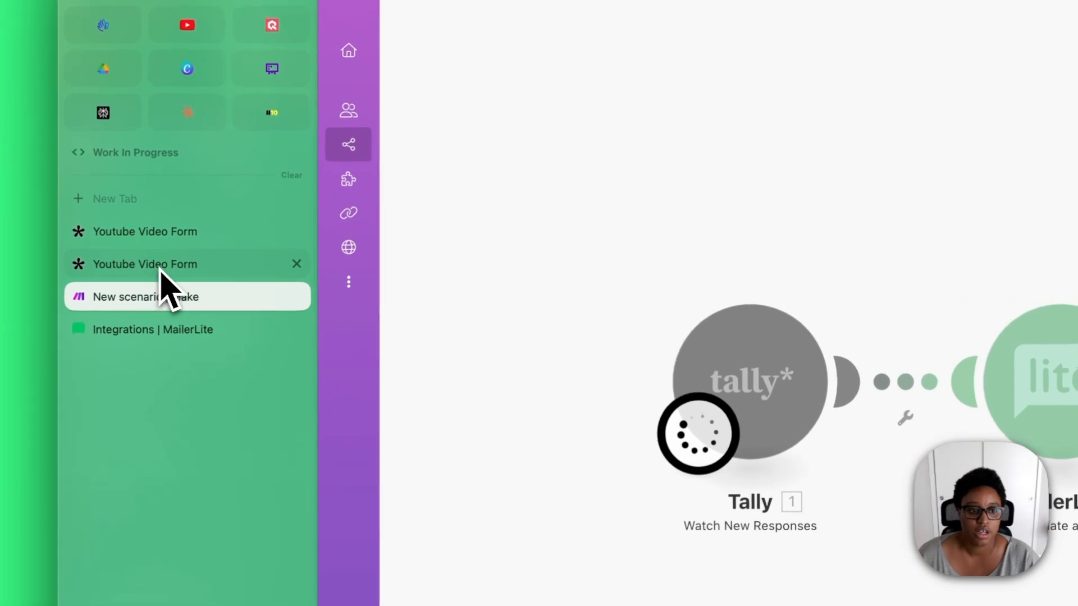
pyautogui.click(162, 261)
pyautogui.click(570, 233)
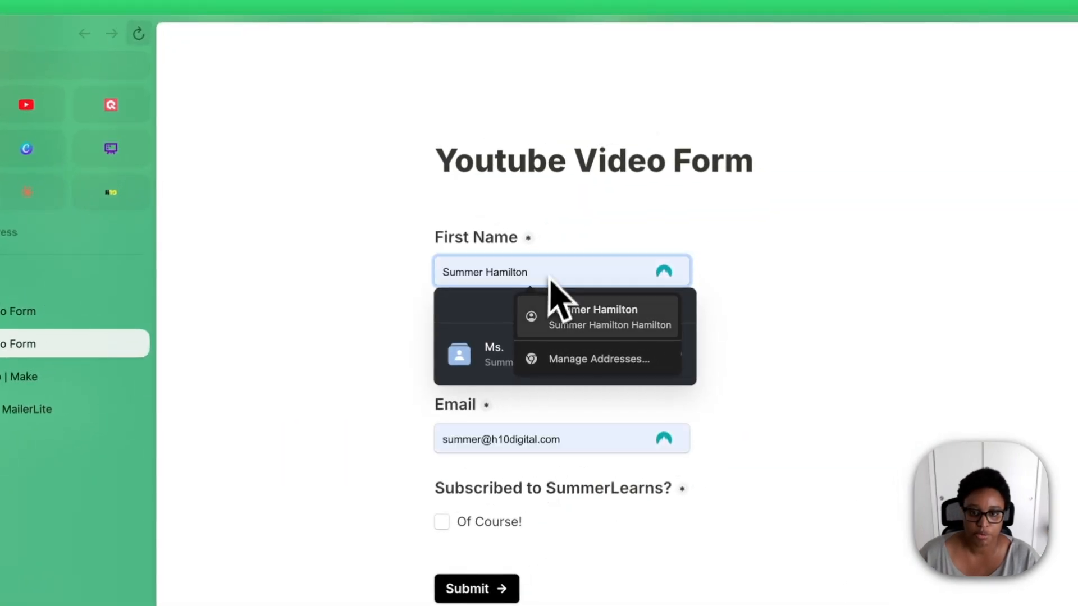
pyautogui.click(515, 358)
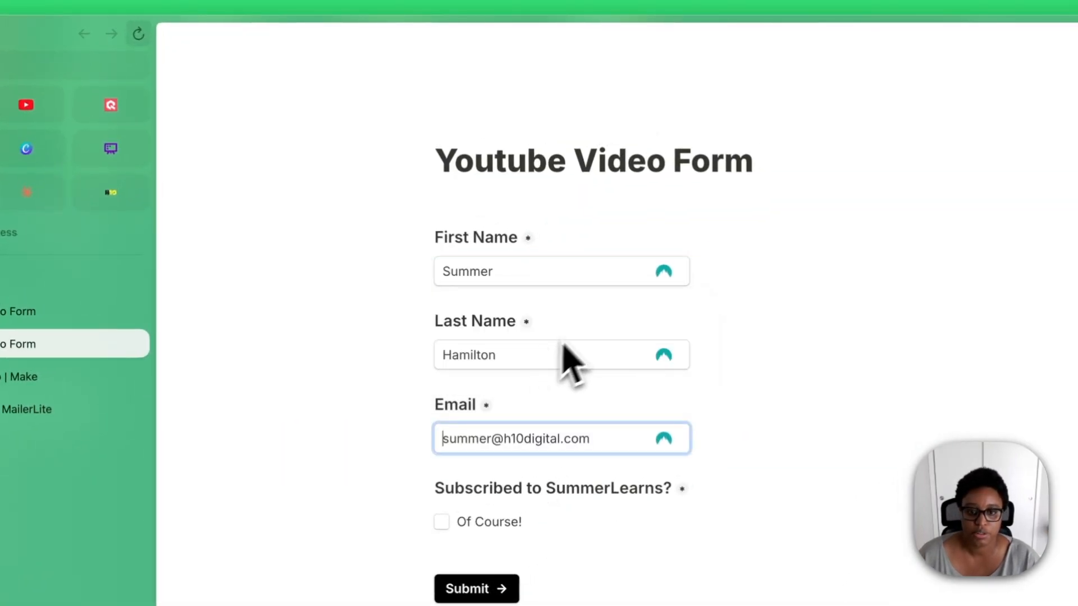
pyautogui.click(373, 299)
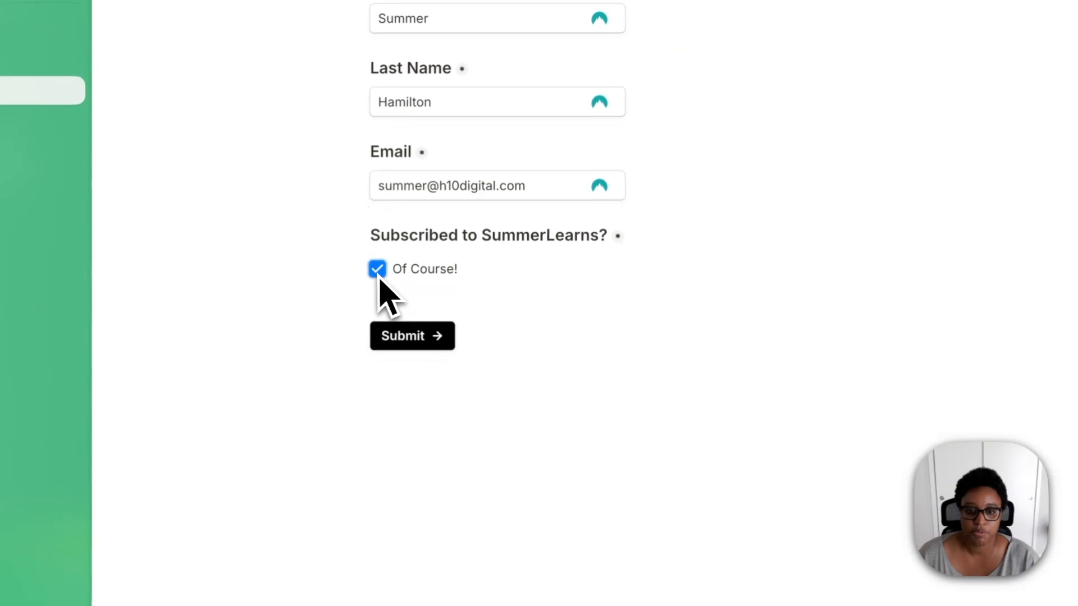
pyautogui.click(409, 371)
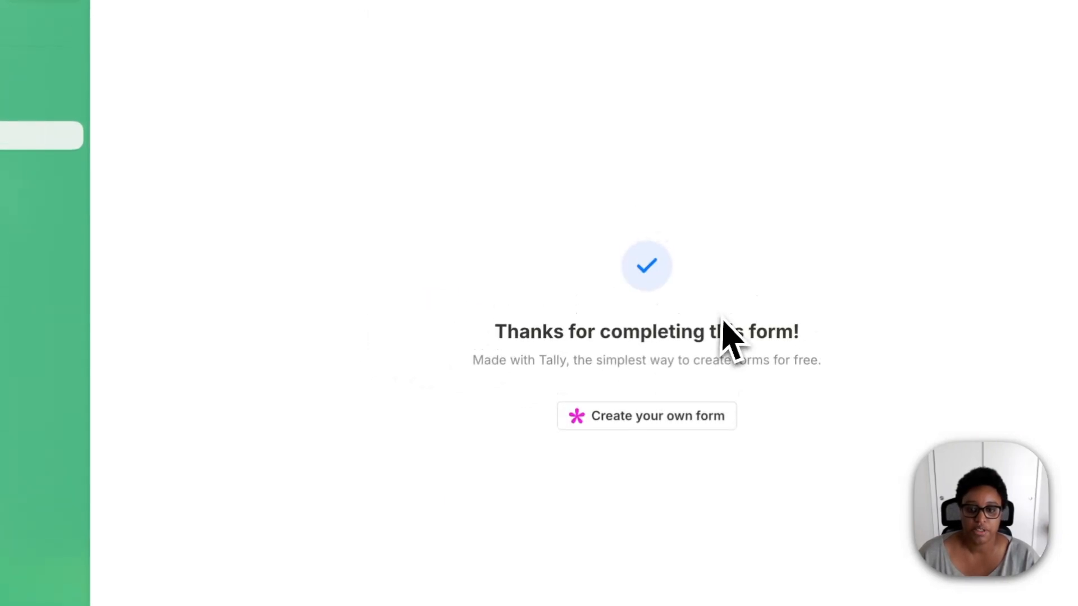
# Return to the Make scenario and inspect the Fields and Group IDs in the MailerLite module's input bundle.
pyautogui.click(159, 284)
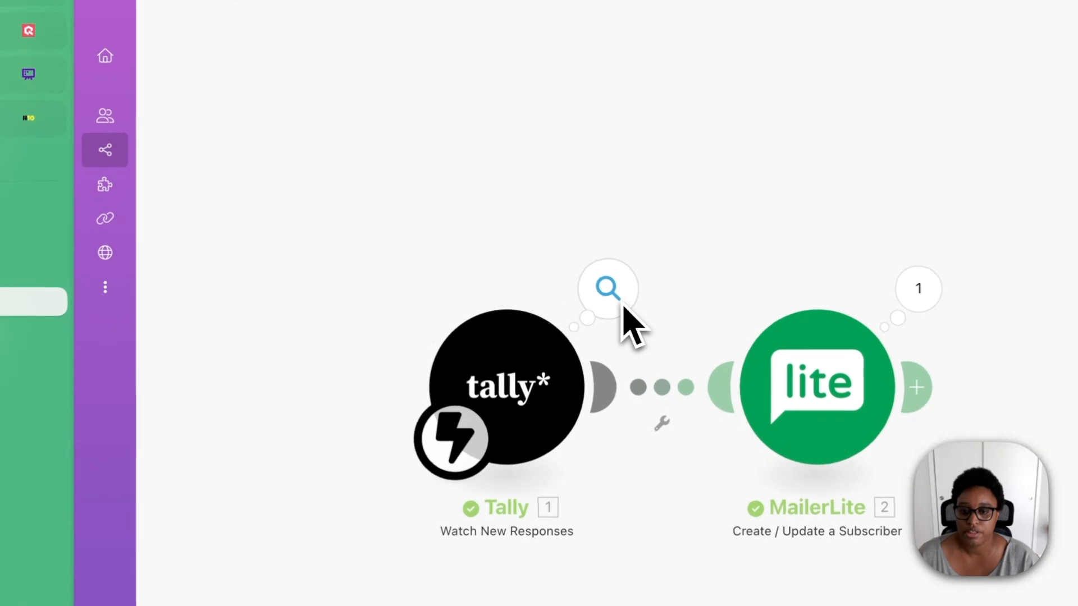
pyautogui.click(913, 292)
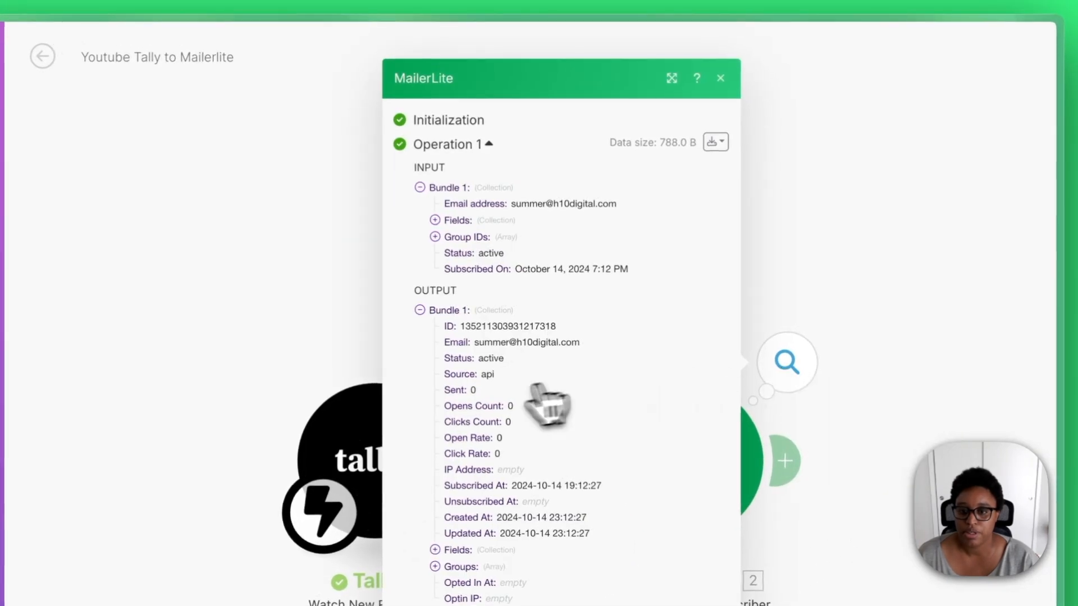
pyautogui.click(509, 223)
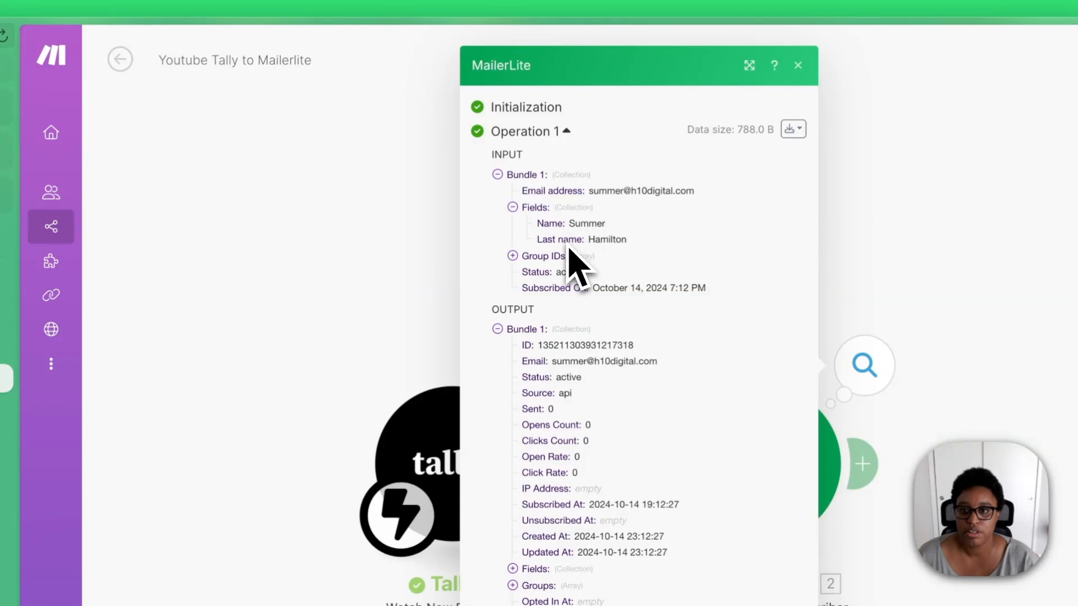
pyautogui.click(513, 256)
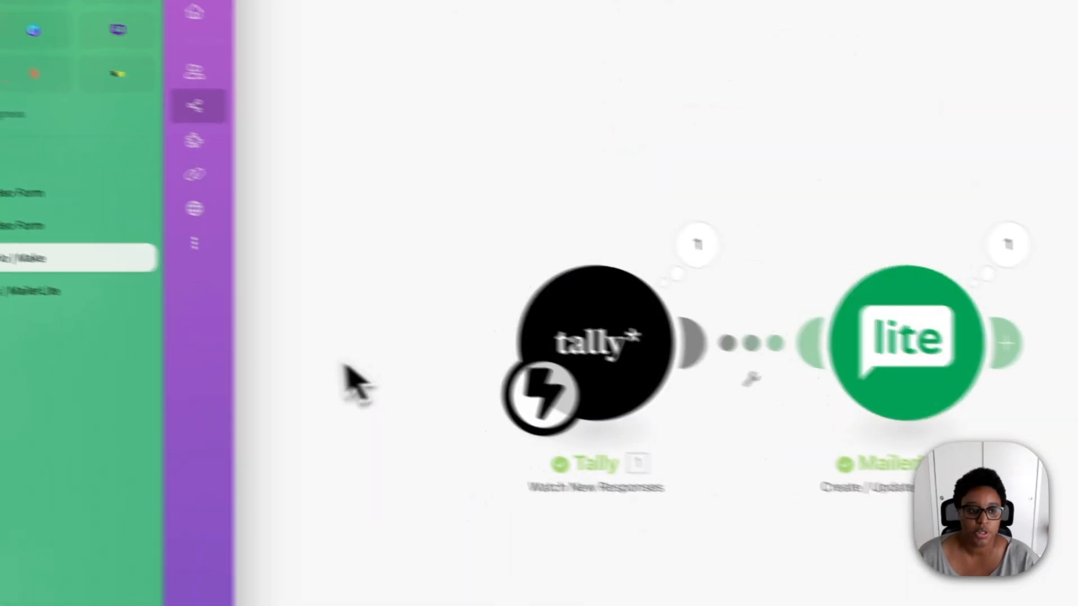
# Switch to MailerLite and view the subscribers in the Youtube Video group.
pyautogui.click(17, 293)
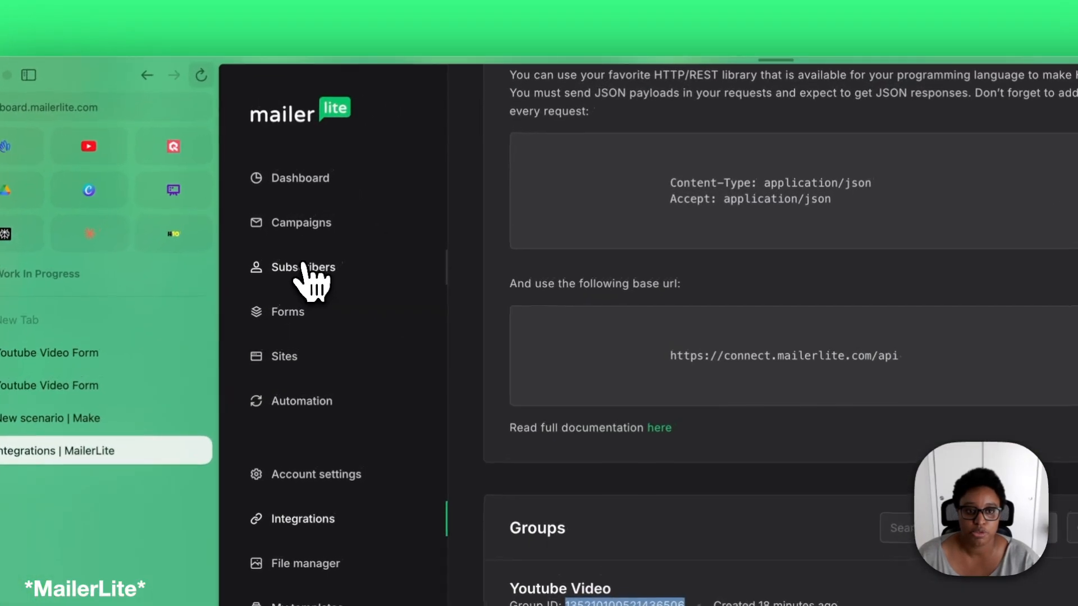
pyautogui.click(393, 174)
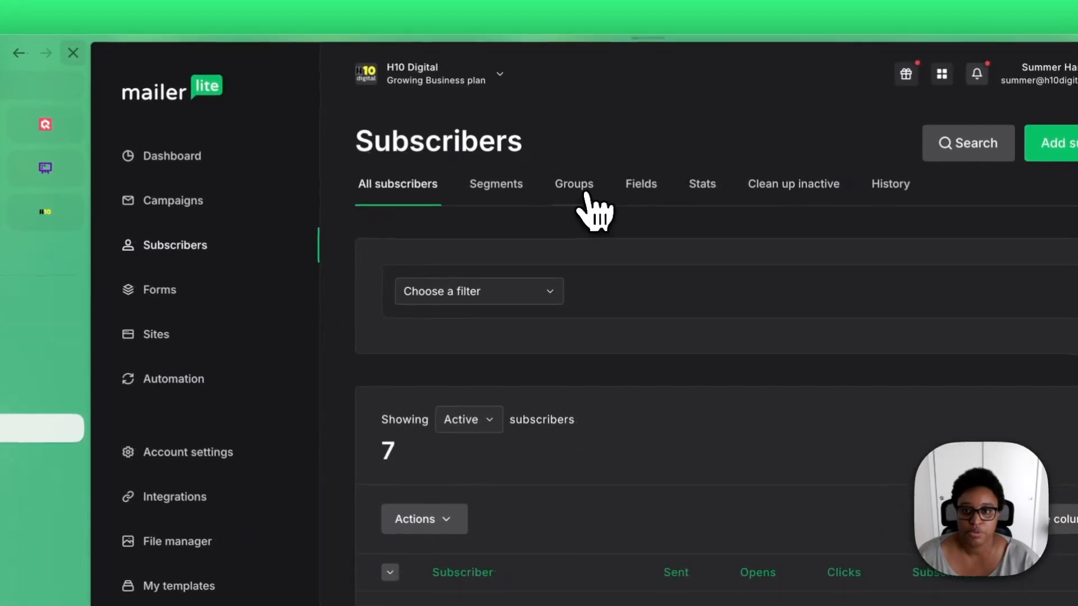
pyautogui.click(585, 193)
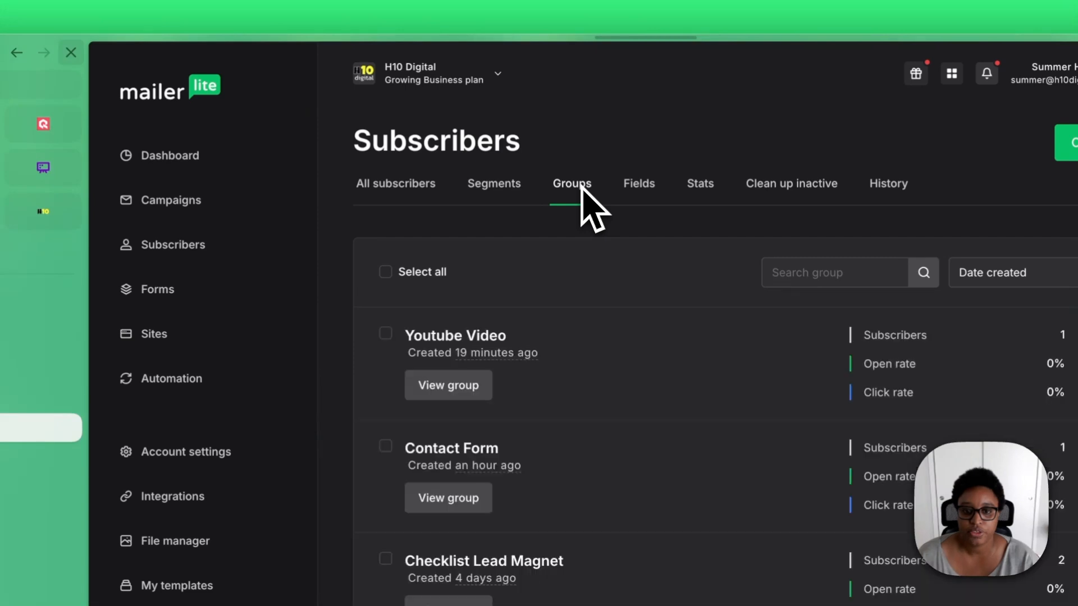
pyautogui.click(443, 393)
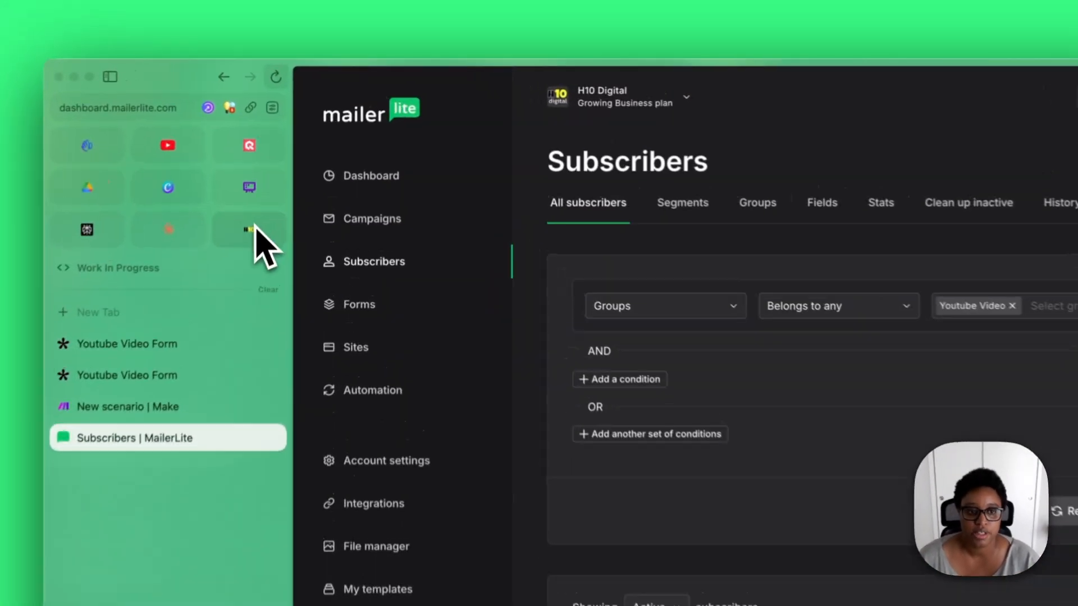
# Open the H10 Digital website's Contact page and look over its embedded Tally quote form.
pyautogui.click(301, 148)
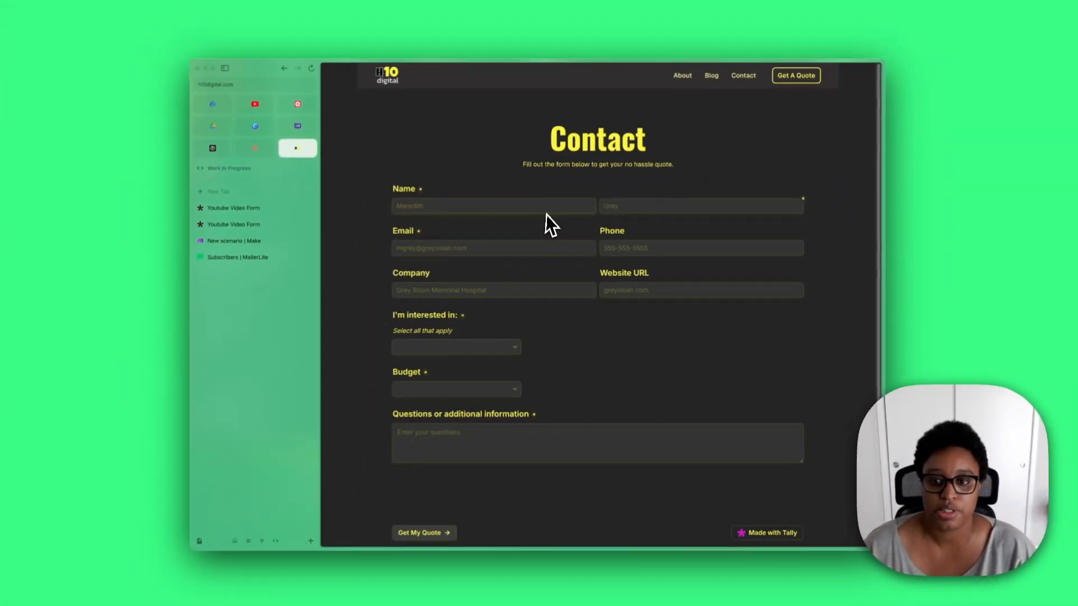
pyautogui.scroll(-2, 561, 326)
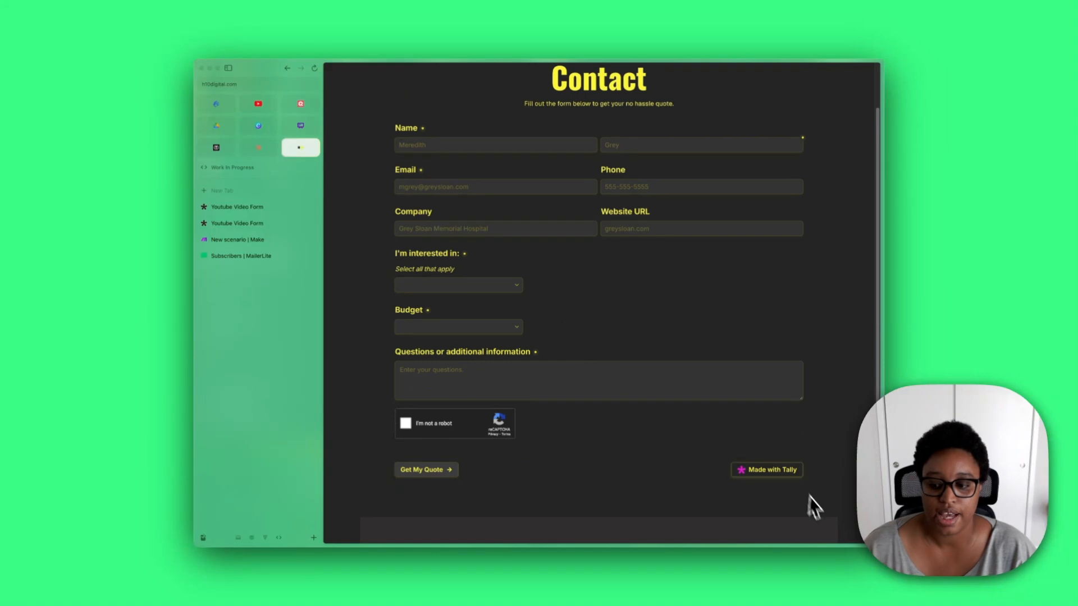
pyautogui.scroll(2, 505, 180)
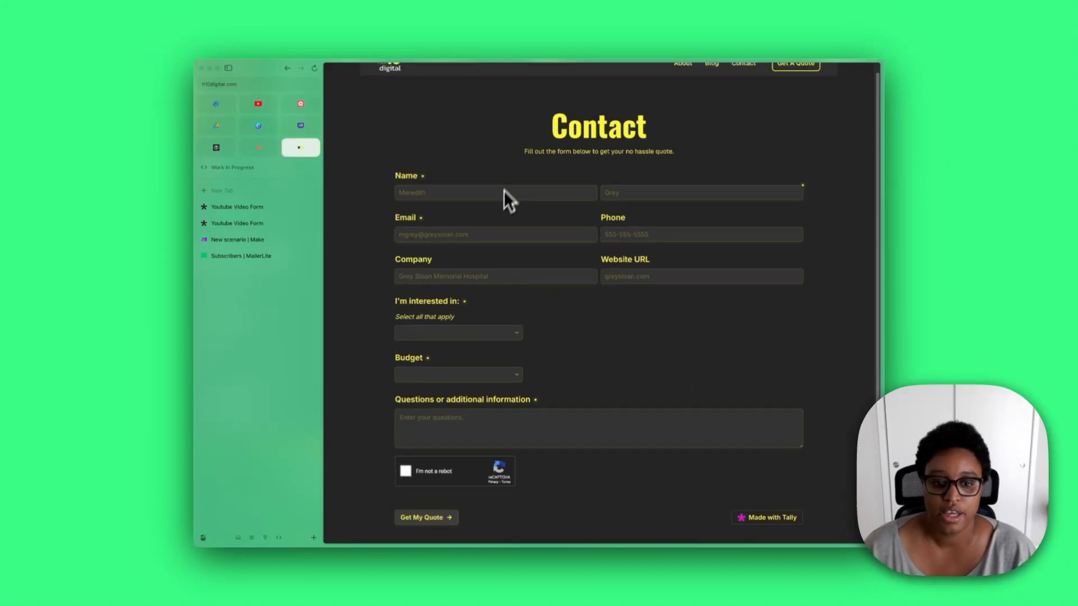